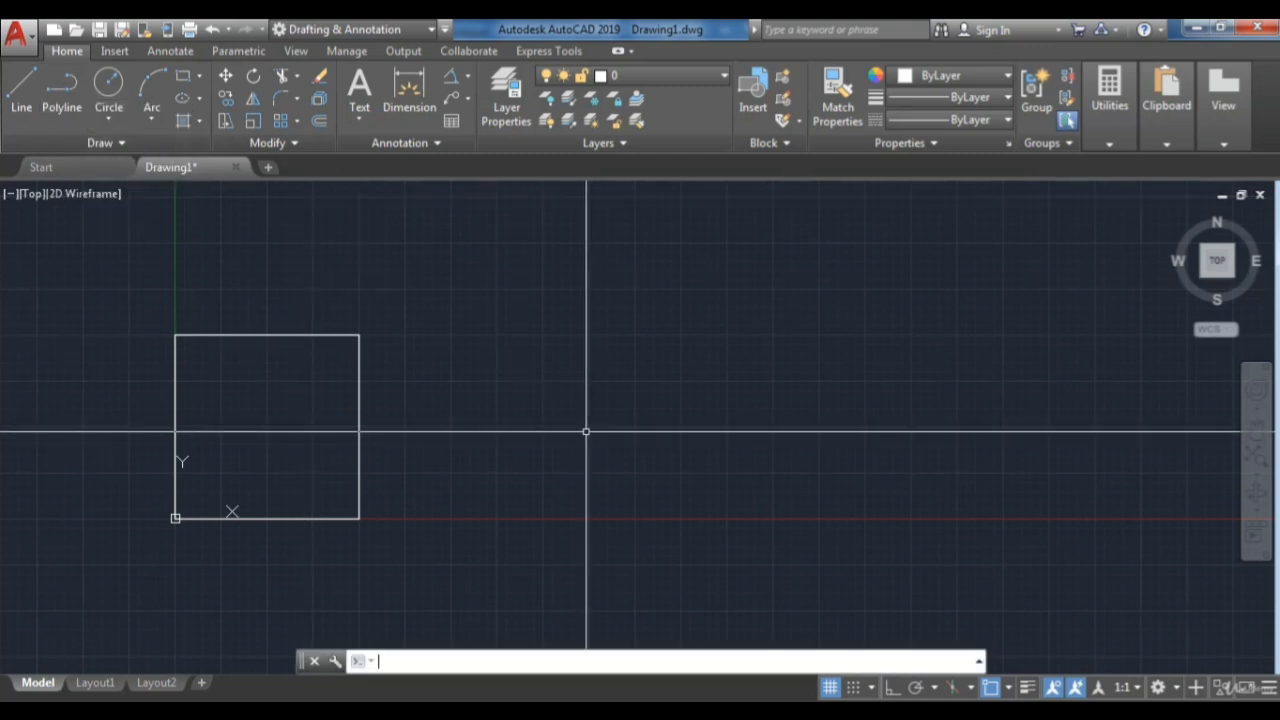
Step: Select the four separate lines of the square at the origin, and clear the selection
key("Return")
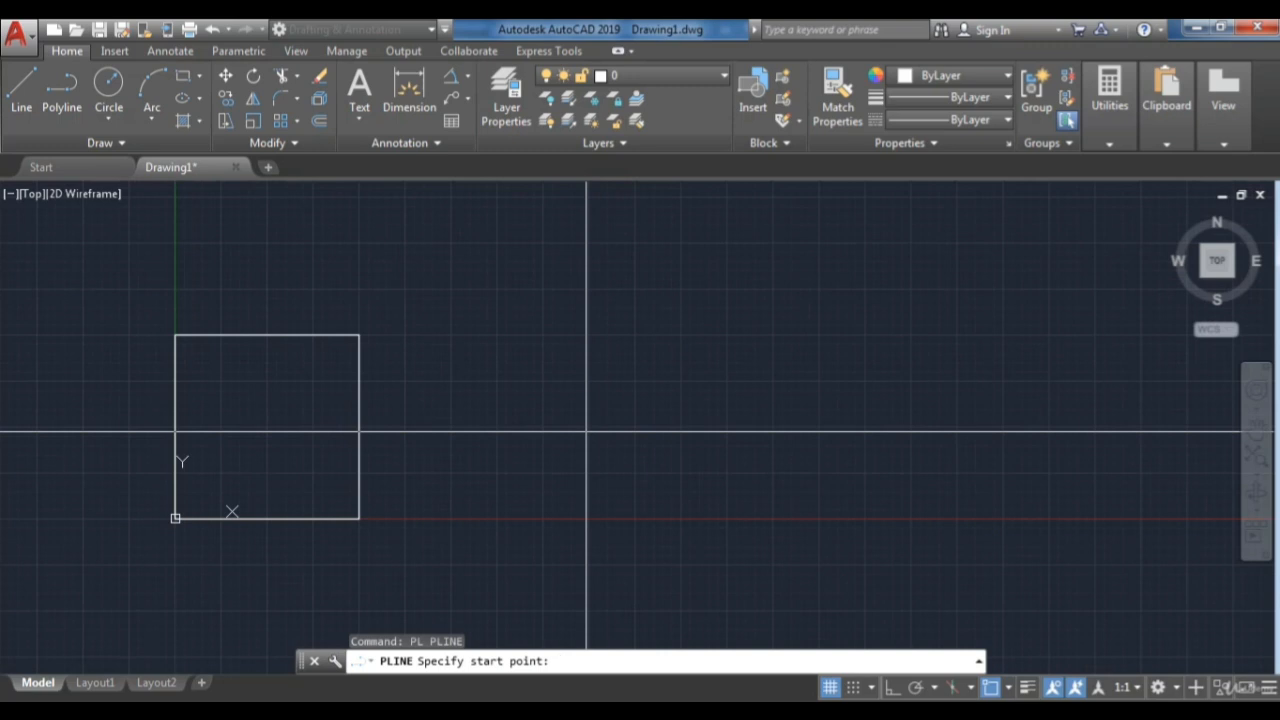
key("Escape")
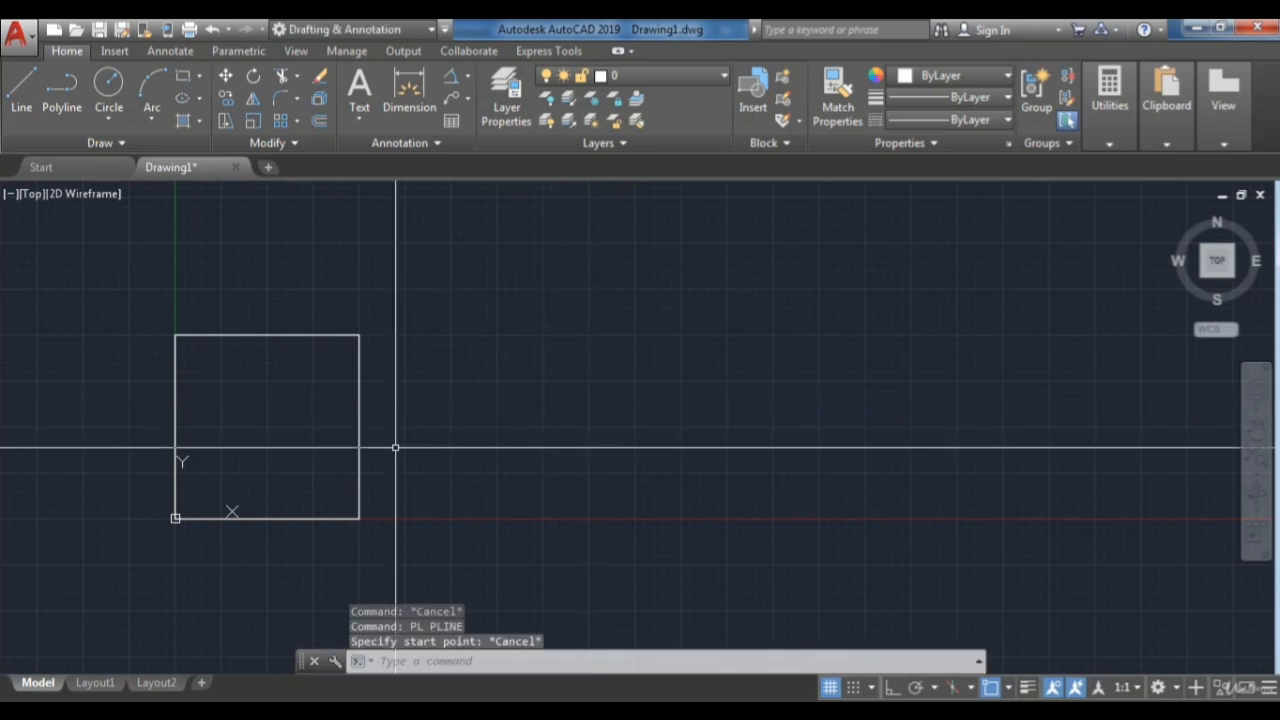
left_click(363, 425)
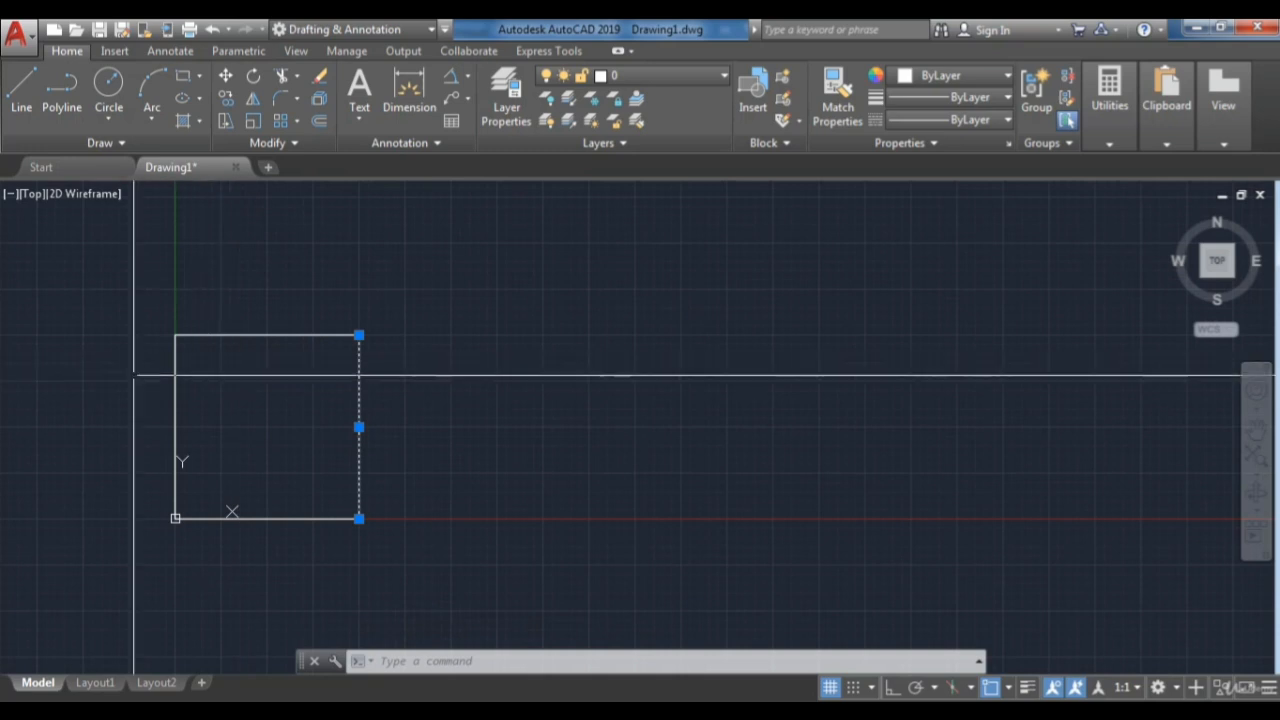
left_click(279, 369)
left_click(234, 318)
left_click(223, 352)
left_click(143, 380)
left_click(283, 471)
left_click(263, 543)
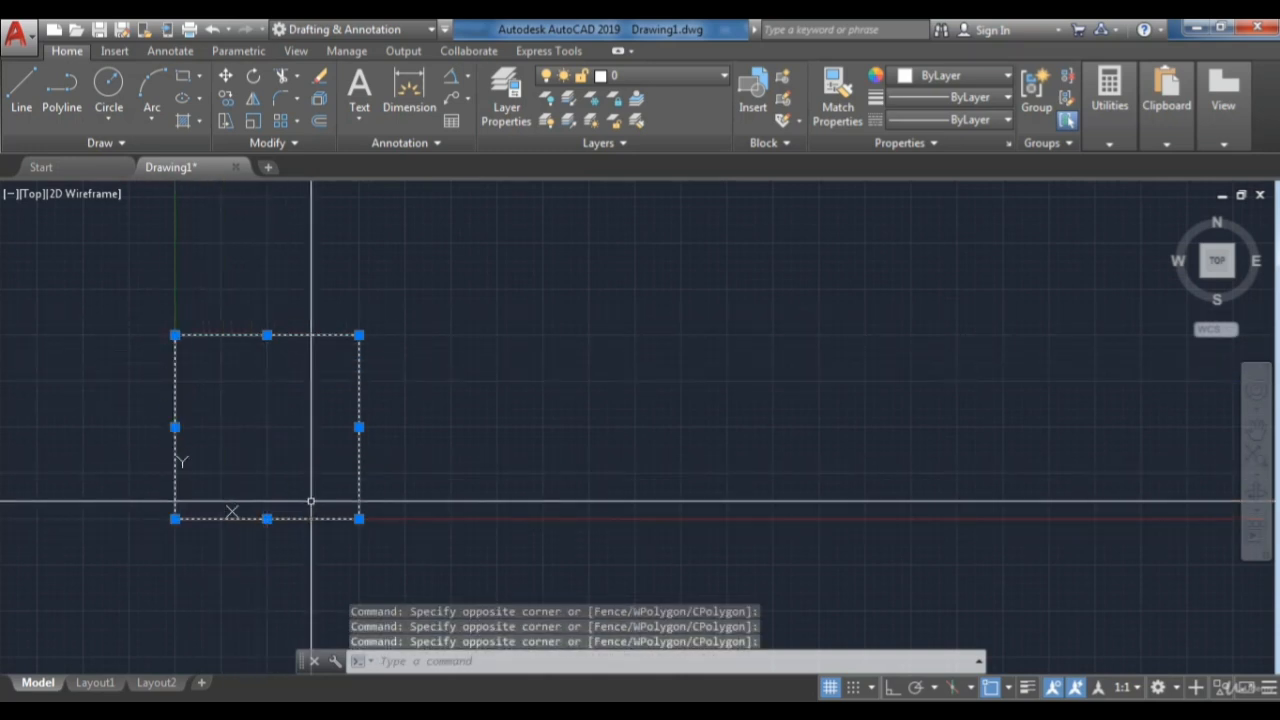
key("Escape")
Step: Start a polyline on the X axis beside the existing square and, with Ortho on, draw a 10-unit horizontal bottom segment
type("pl")
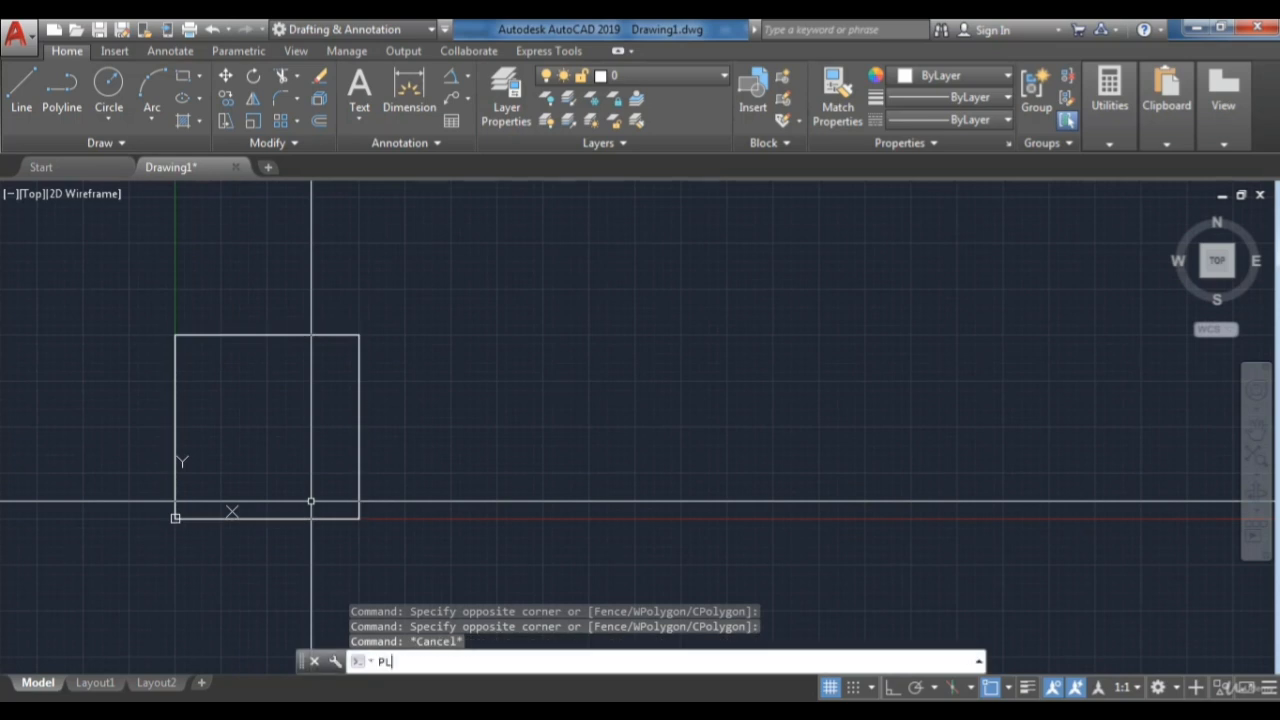
key("Return")
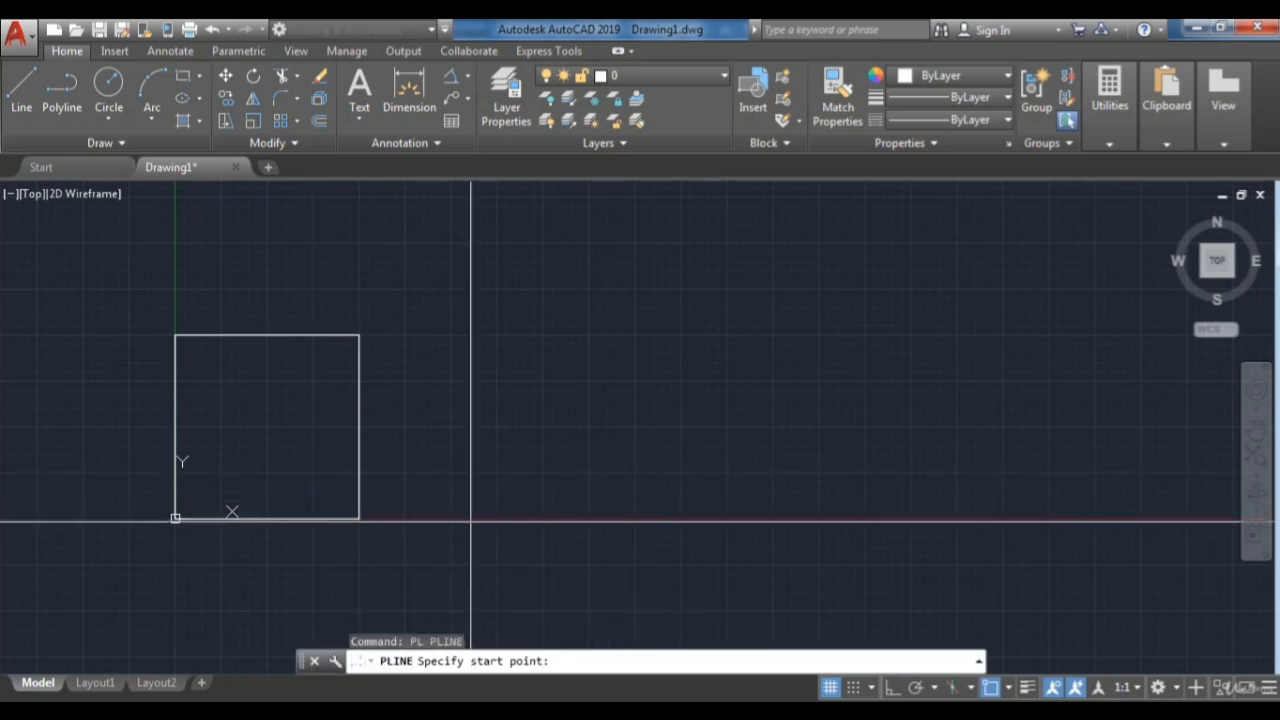
middle_click_drag(591, 520, 514, 528)
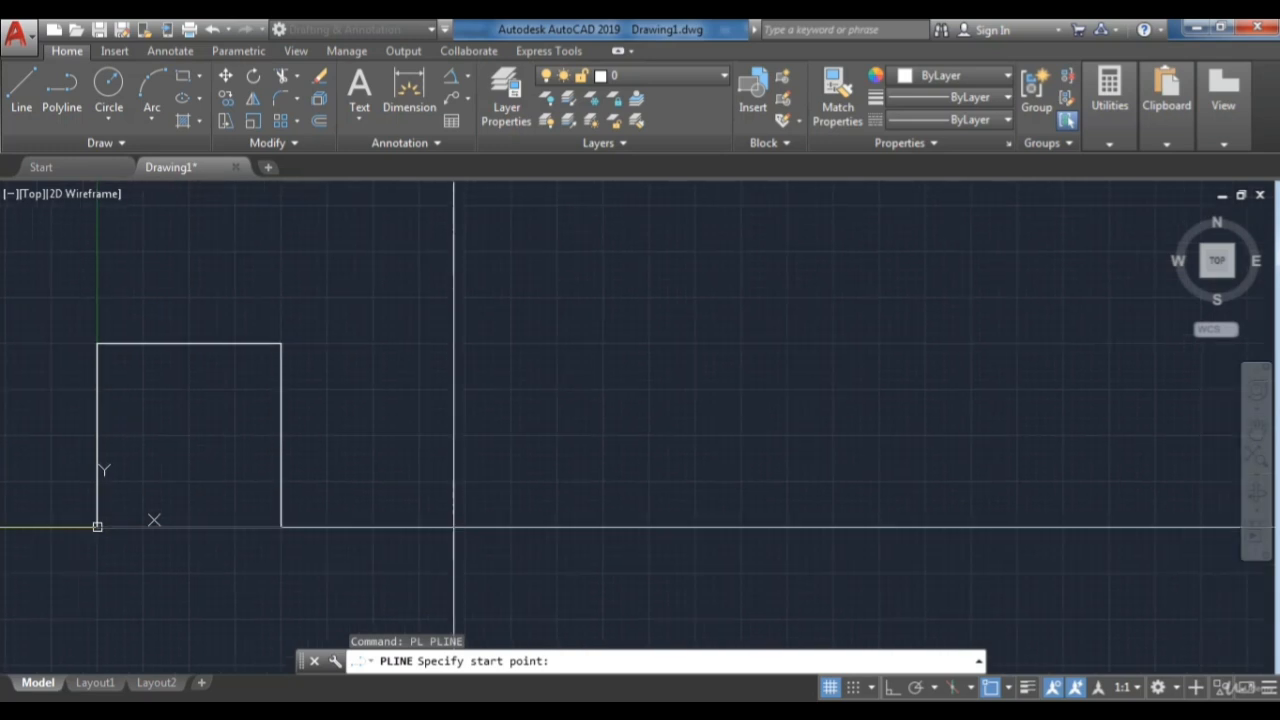
left_click(419, 525)
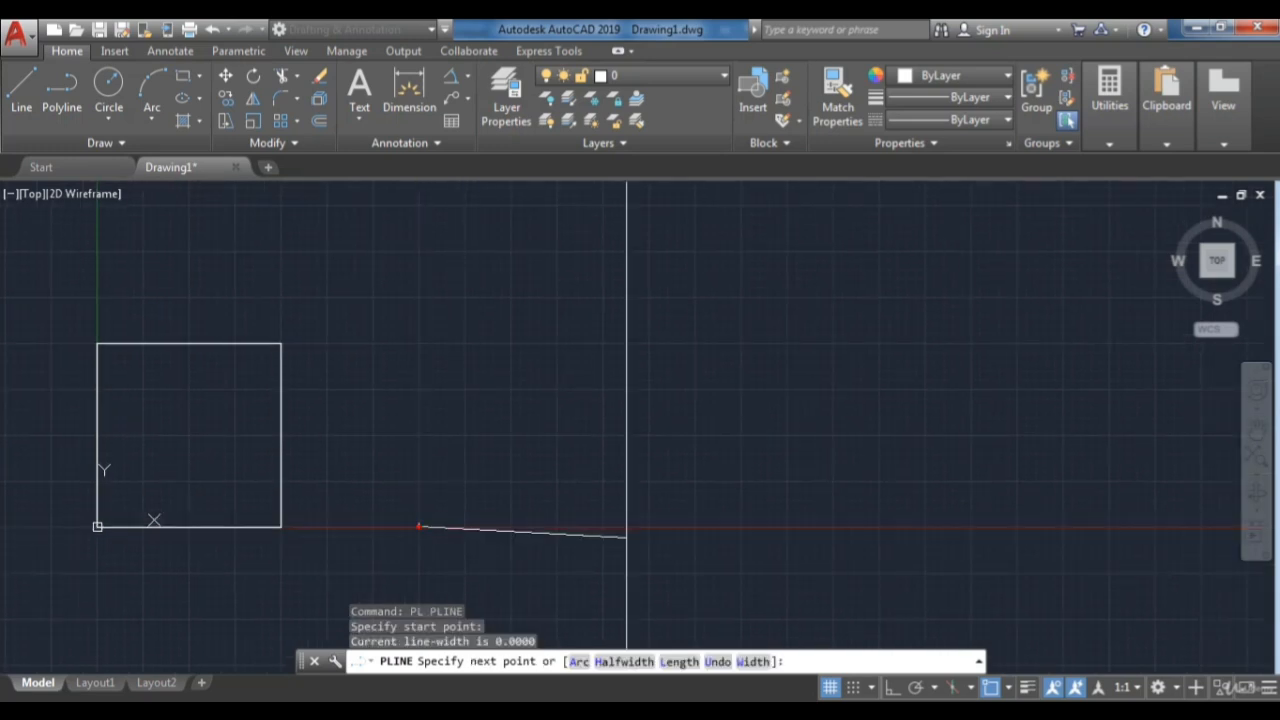
left_click(892, 687)
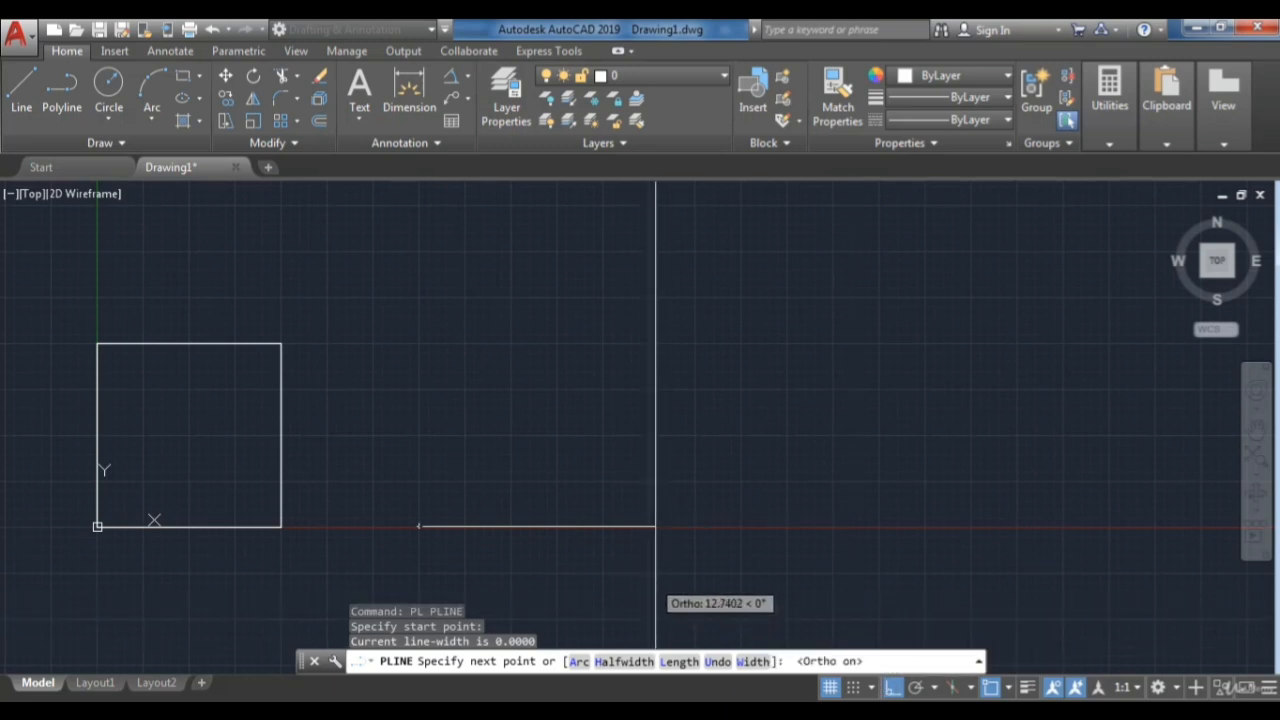
type("10")
key("Return")
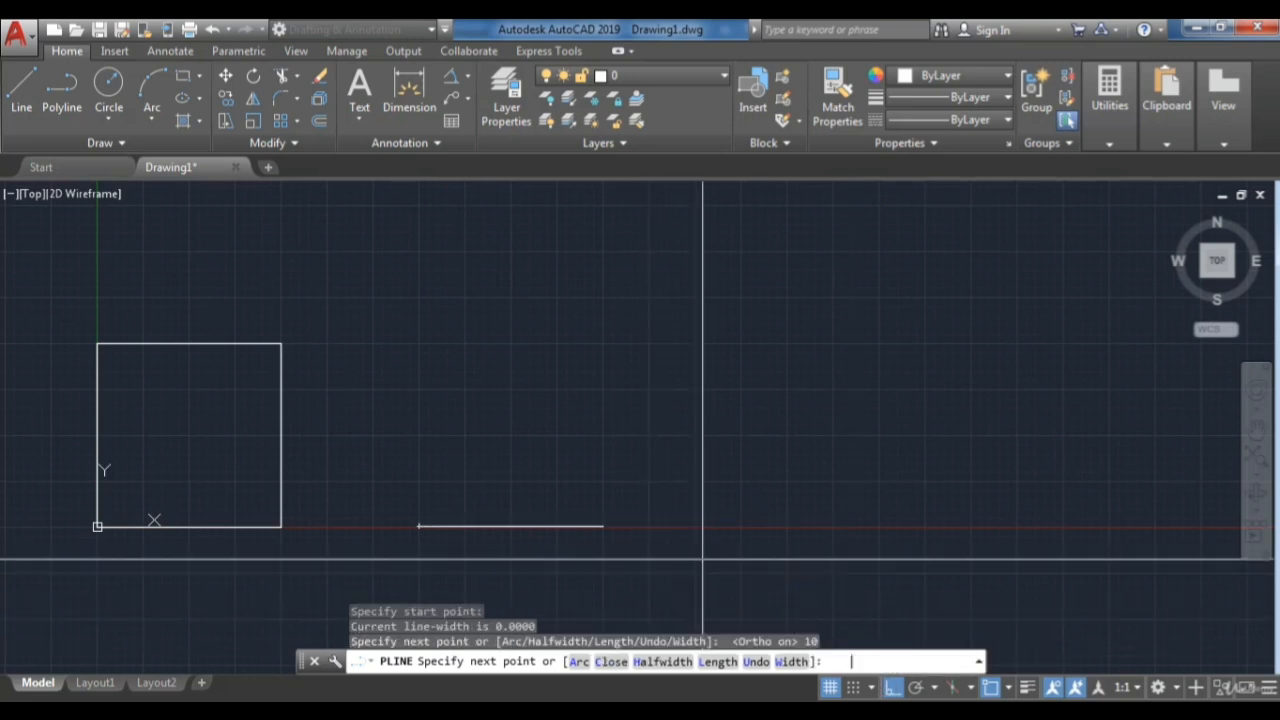
Step: Add the 10-unit vertical and 10-unit top segments to the polyline, and close it into a square
type("10")
key("Return")
type("1")
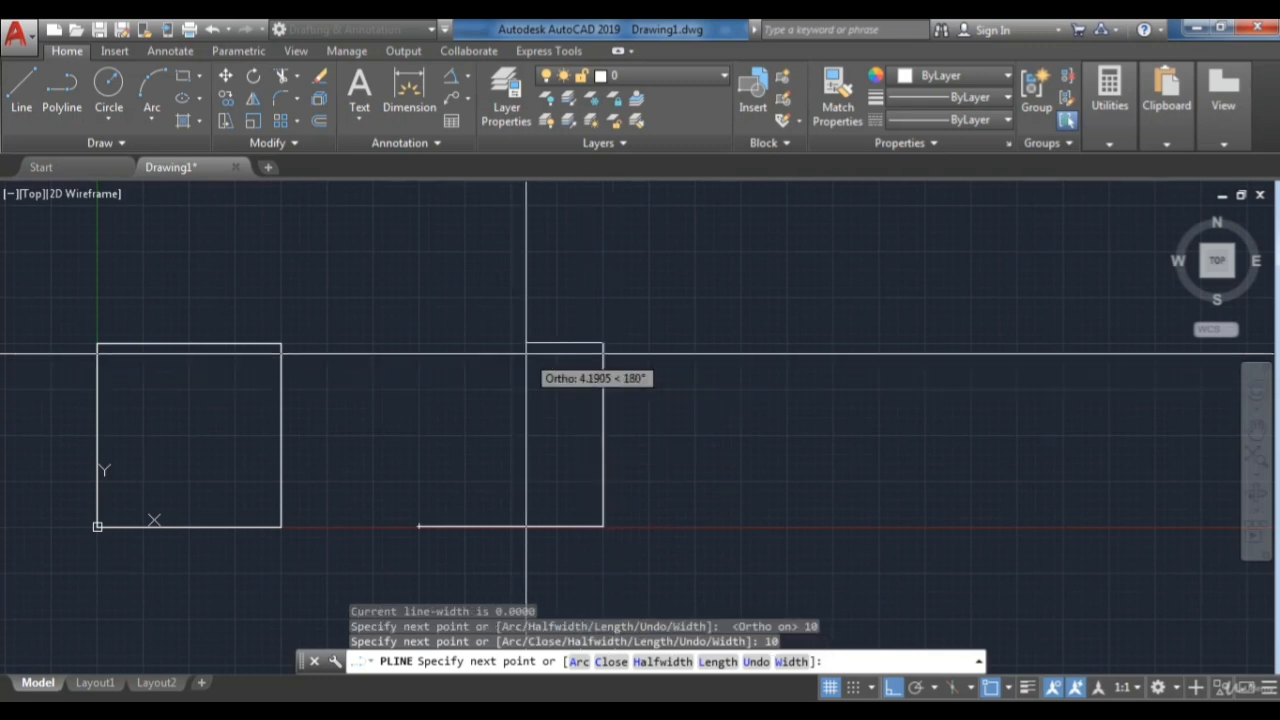
type("0")
key("Return")
type("c")
key("Return")
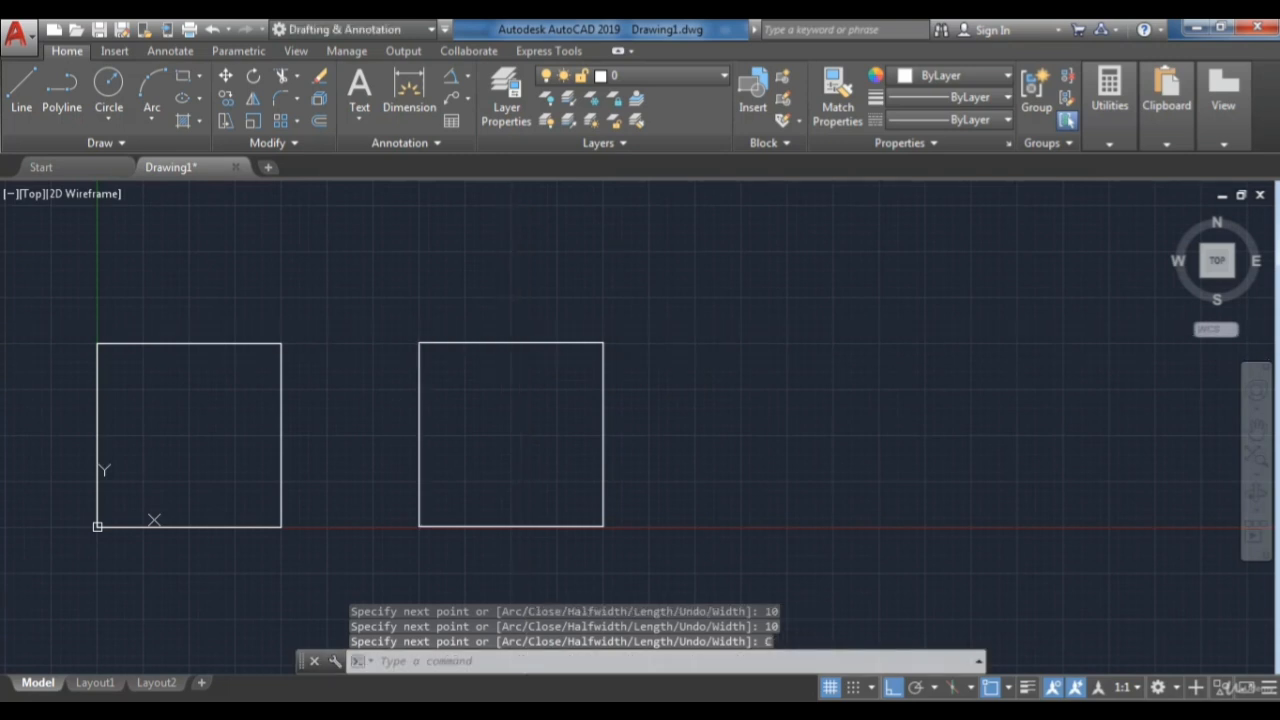
Step: Compare selecting the polyline square as one object with selecting separate lines of the square at the origin, clearing each selection
left_click(533, 342)
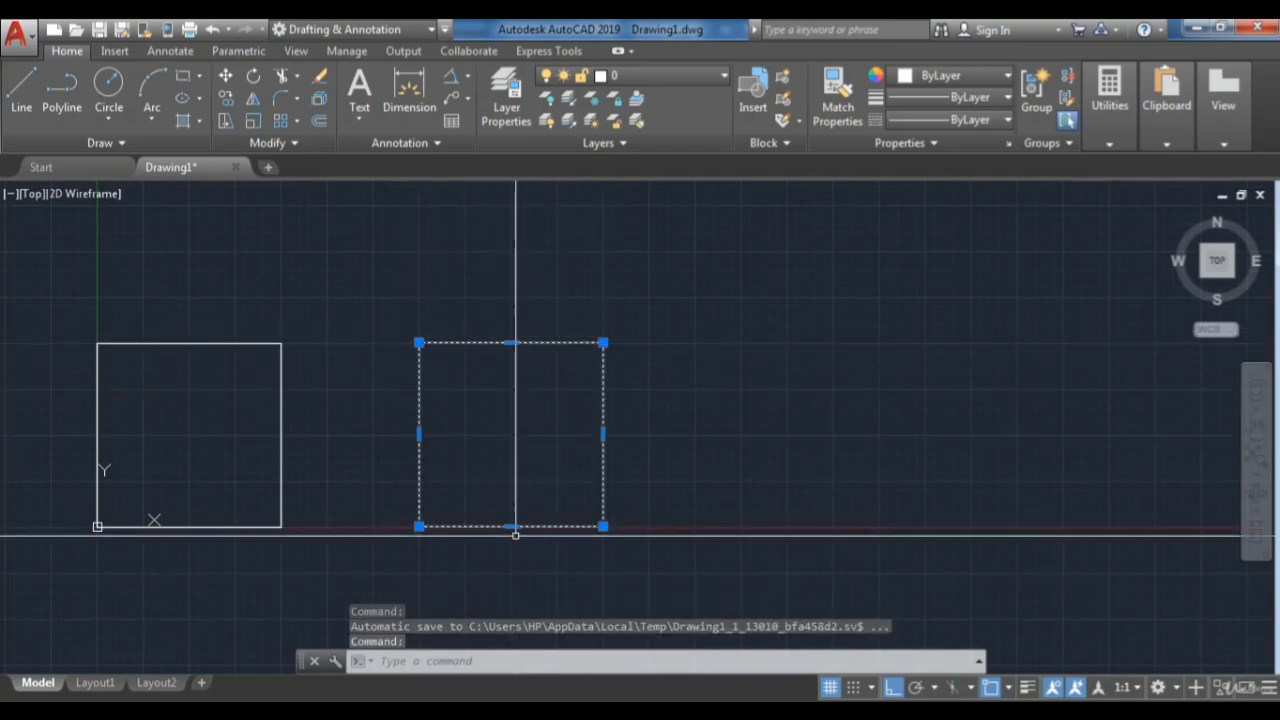
key("Escape")
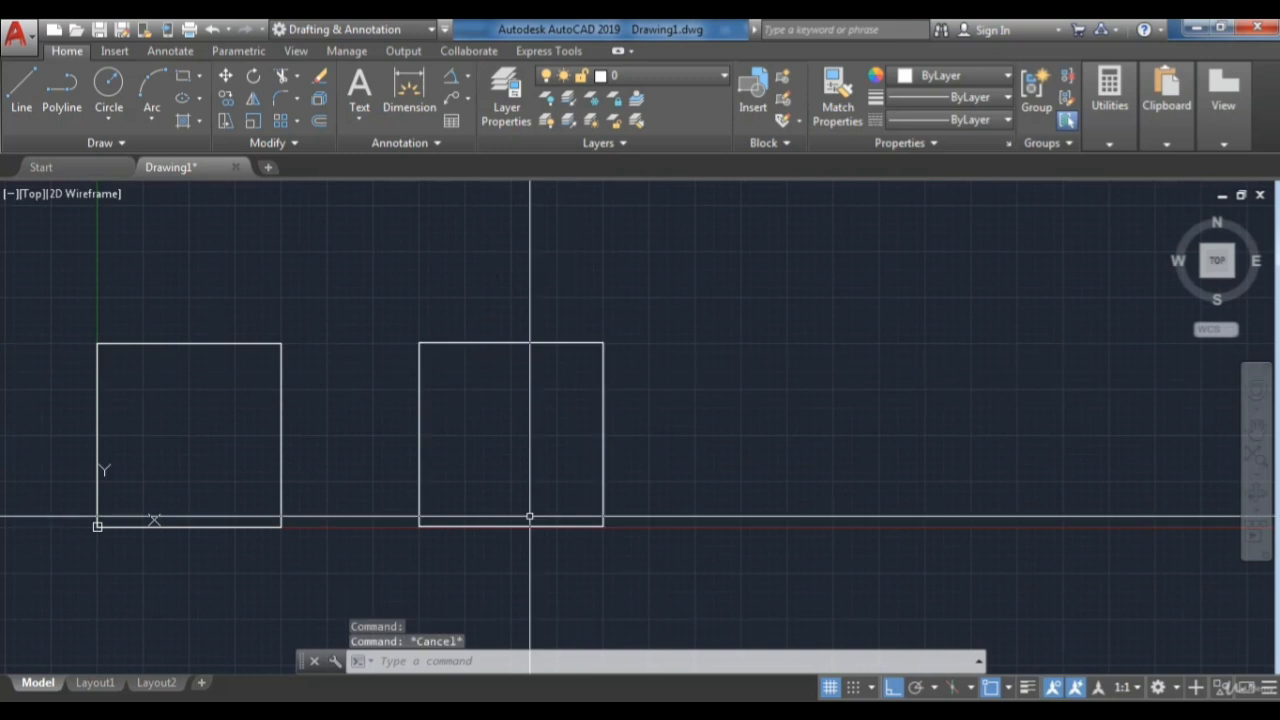
left_click(286, 394)
left_click(263, 423)
left_click(215, 378)
left_click(152, 320)
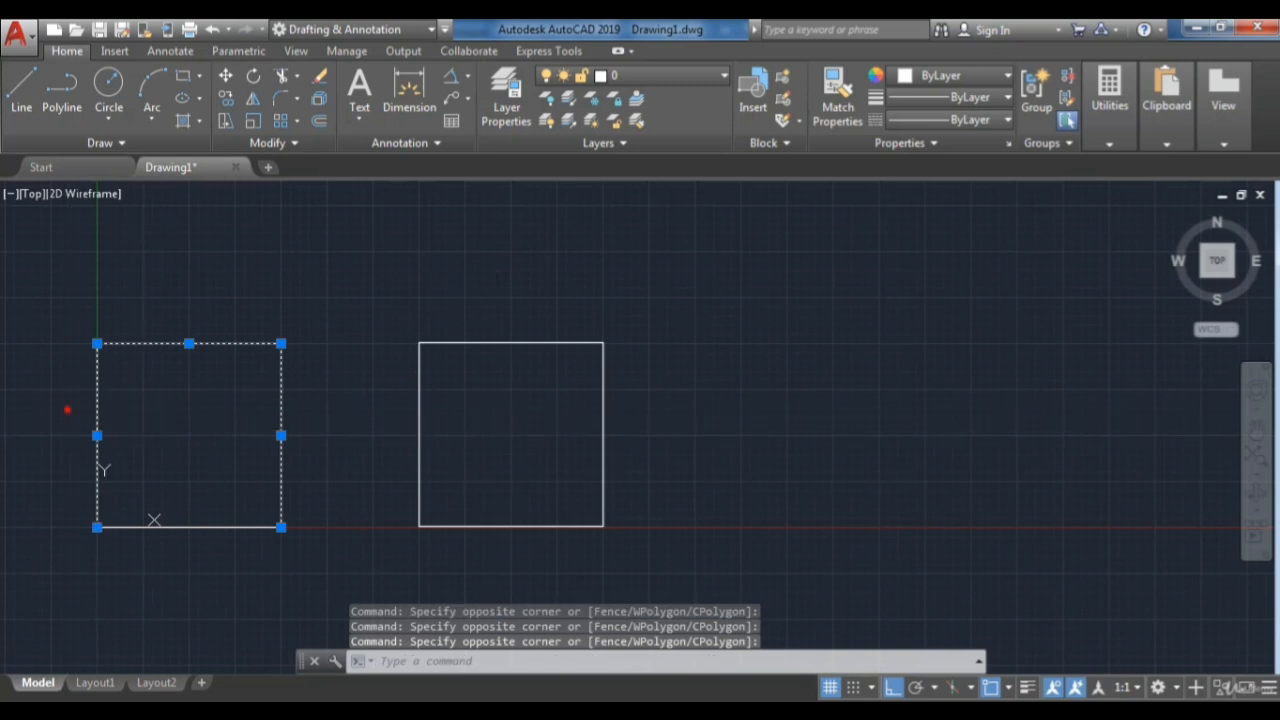
key("Escape")
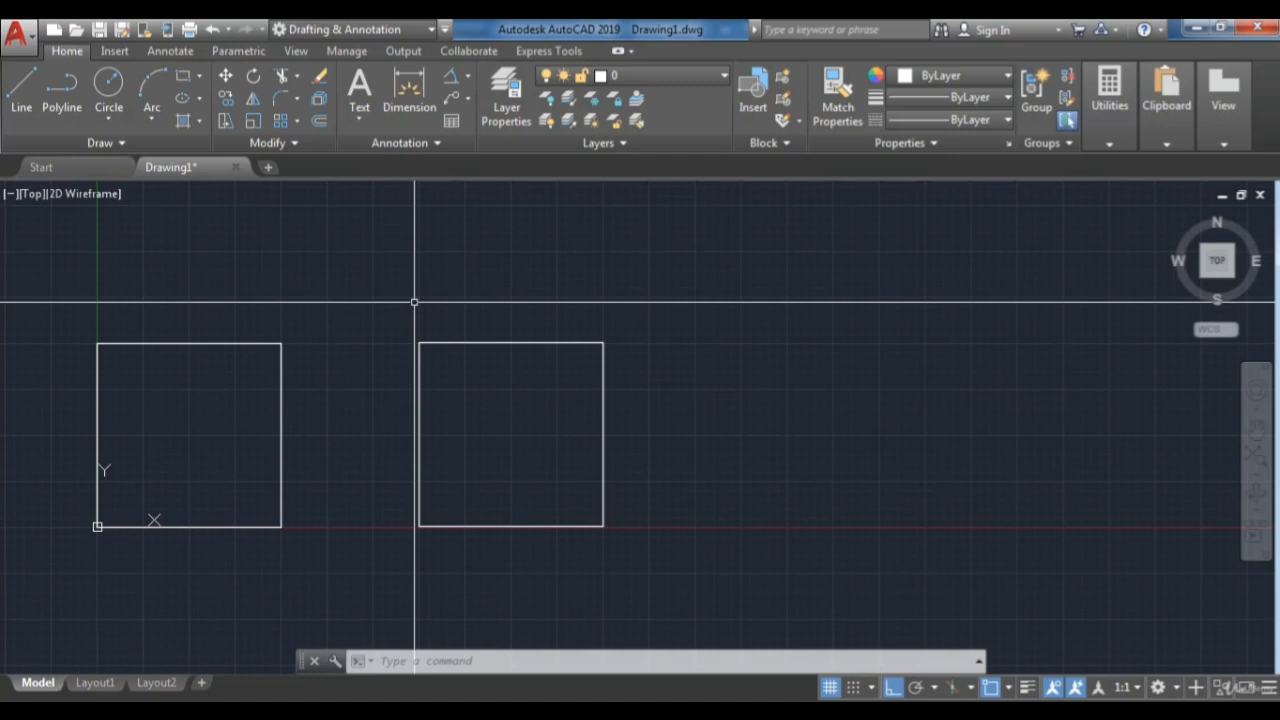
Step: Select the whole polyline square once more and clear the selection
middle_click_drag(414, 301, 430, 305)
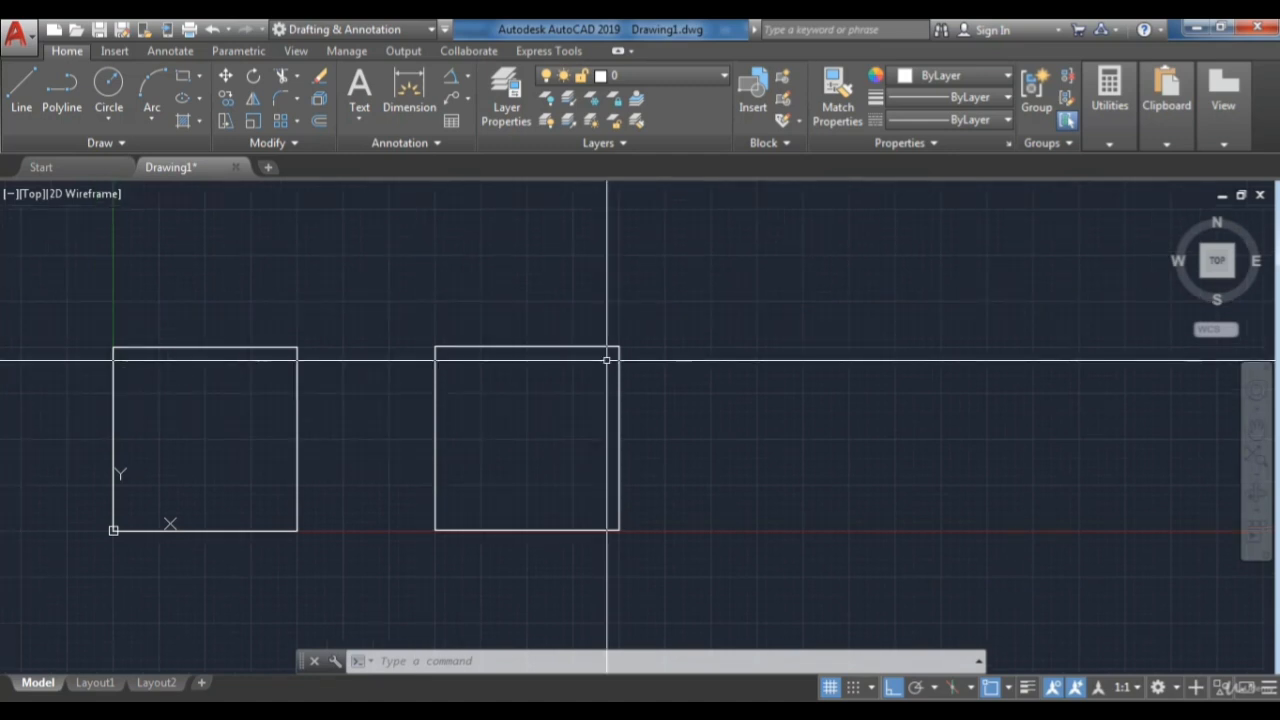
left_click(563, 343)
left_click(514, 376)
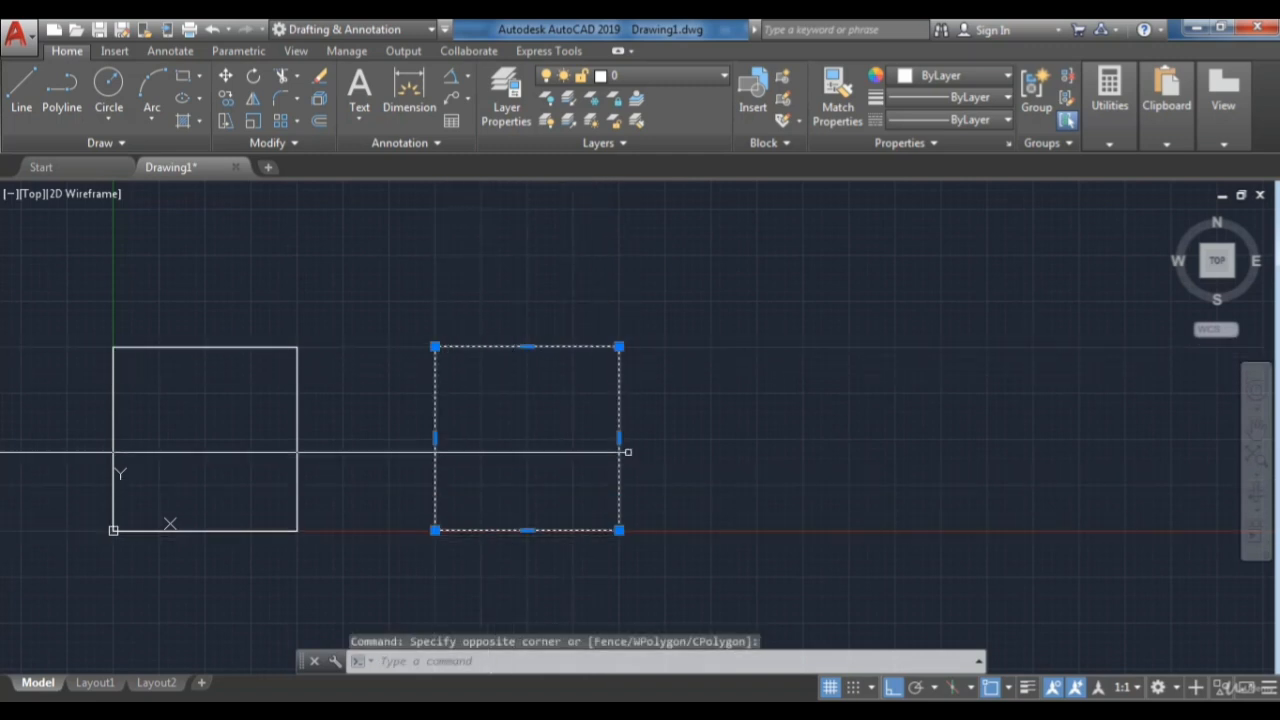
key("Escape")
key("Escape")
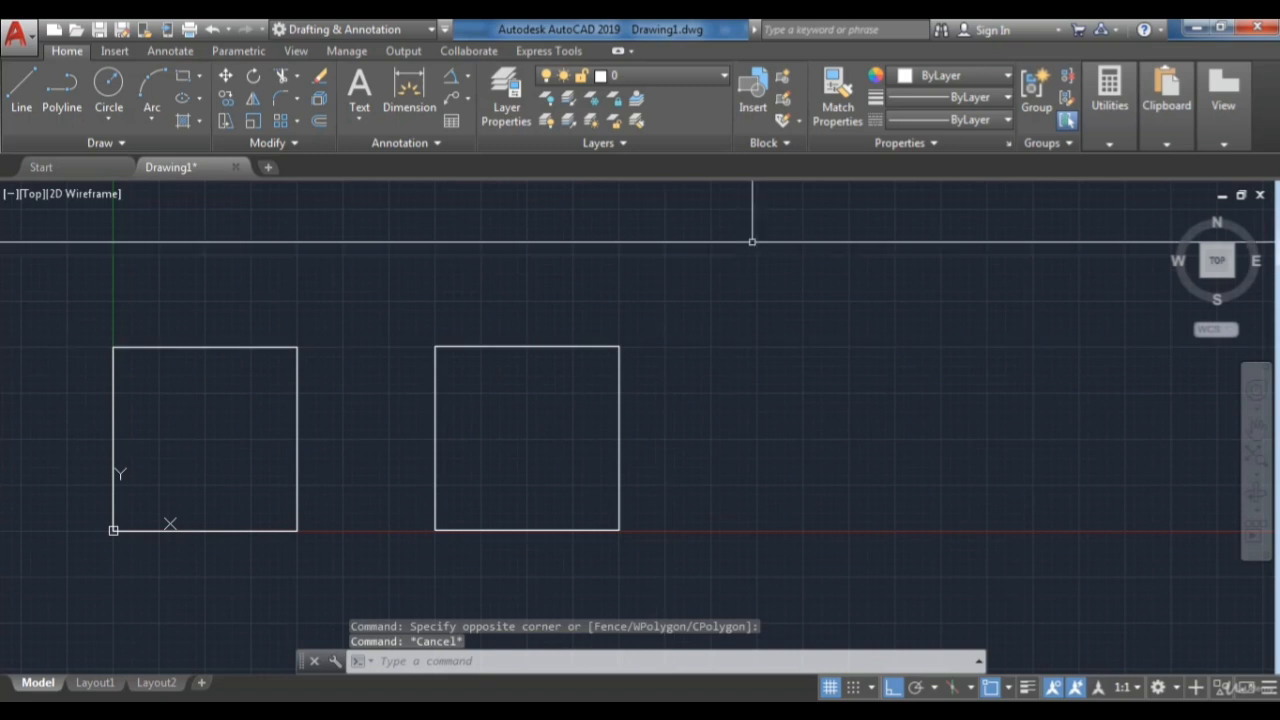
Step: Use the List command on the polyline square to examine its area, perimeter and vertex coordinates
left_click(861, 150)
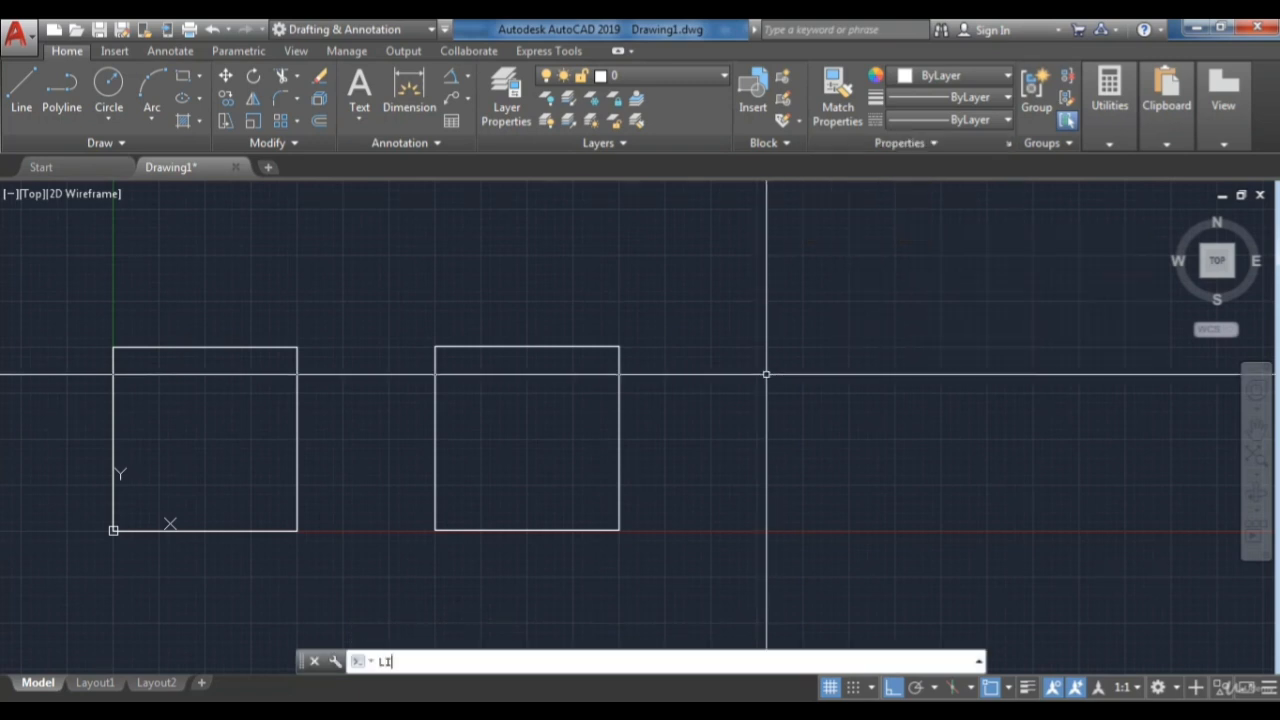
key("Return")
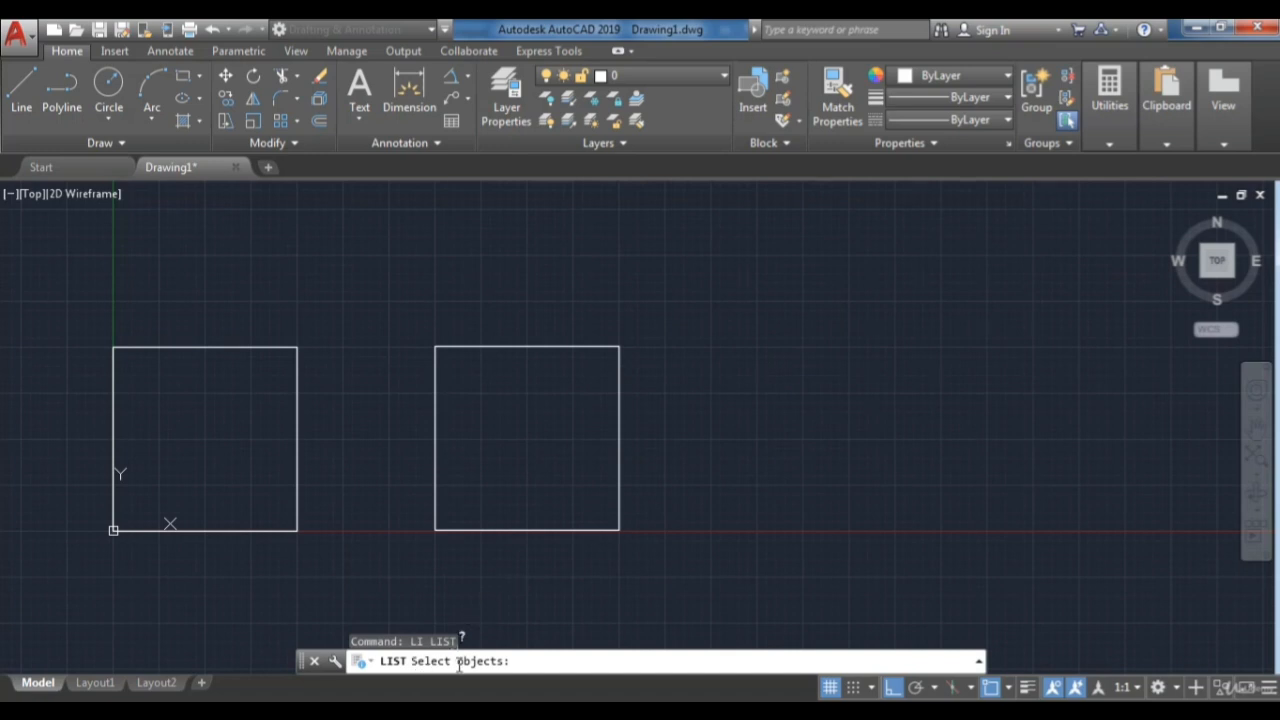
left_click(617, 449)
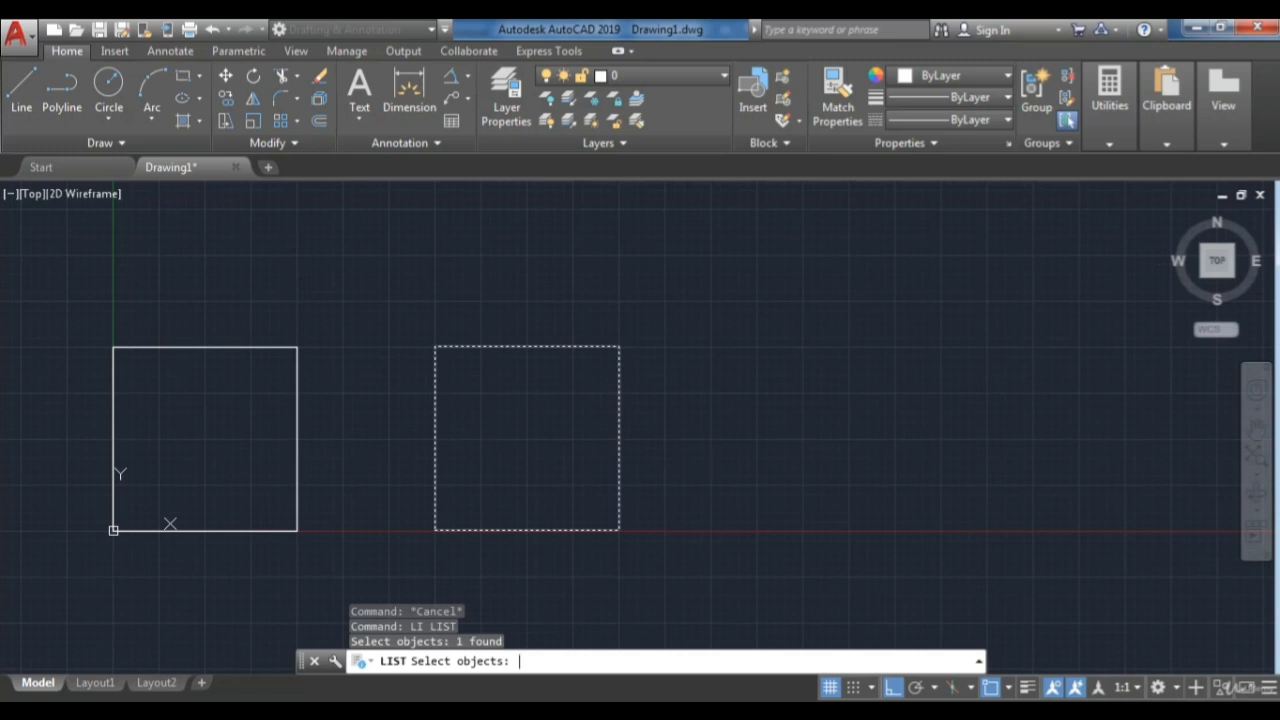
key("Return")
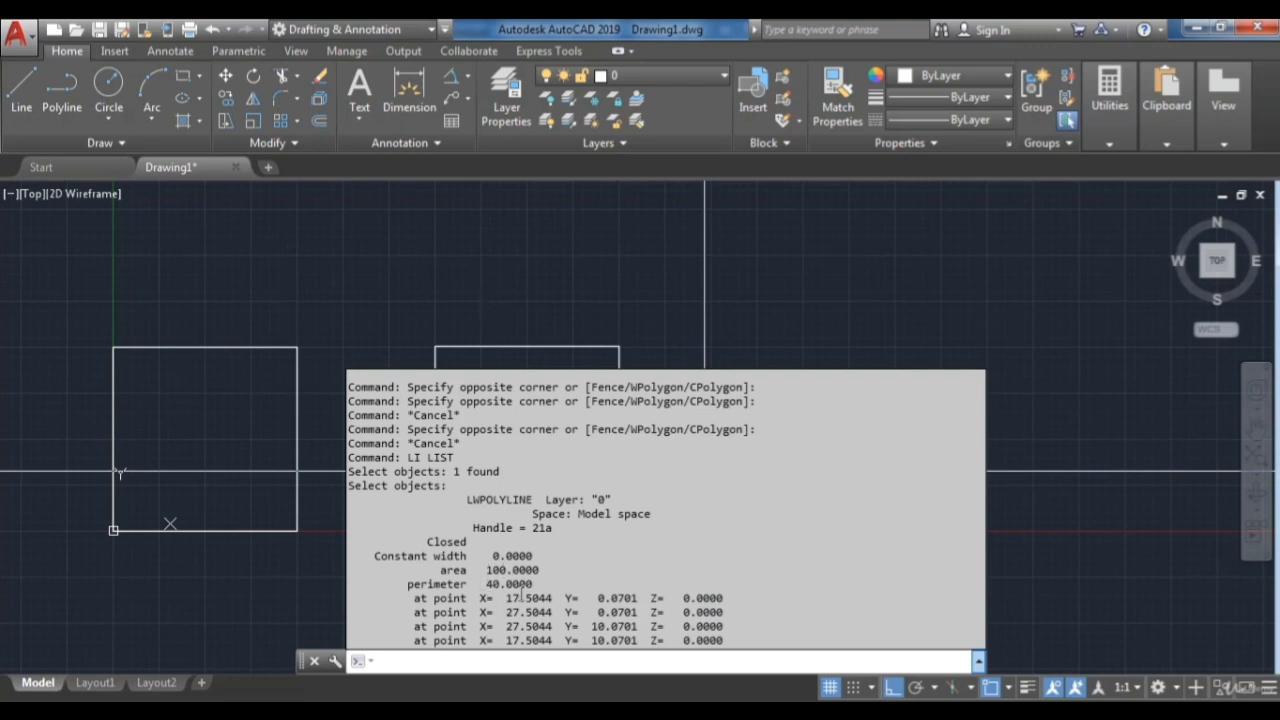
left_click(674, 356)
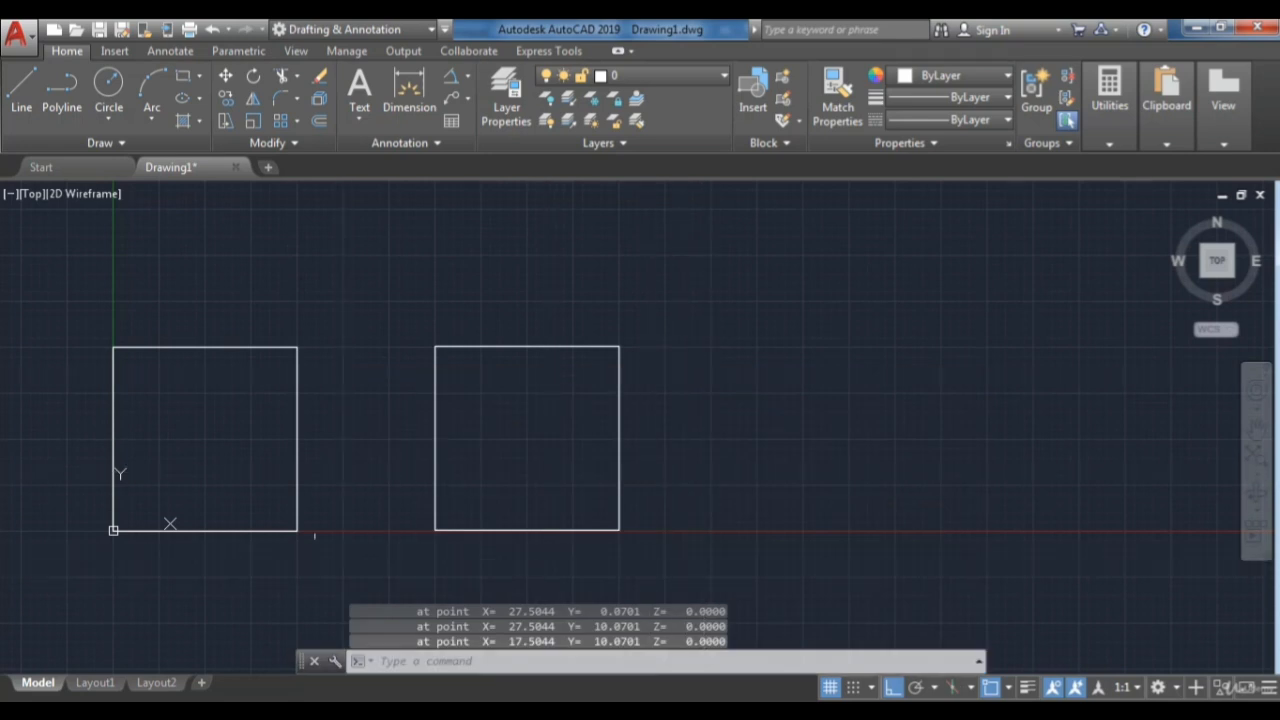
Step: List the properties of all four lines of the square at the origin, review their data, and close the listing
type("list")
key("Return")
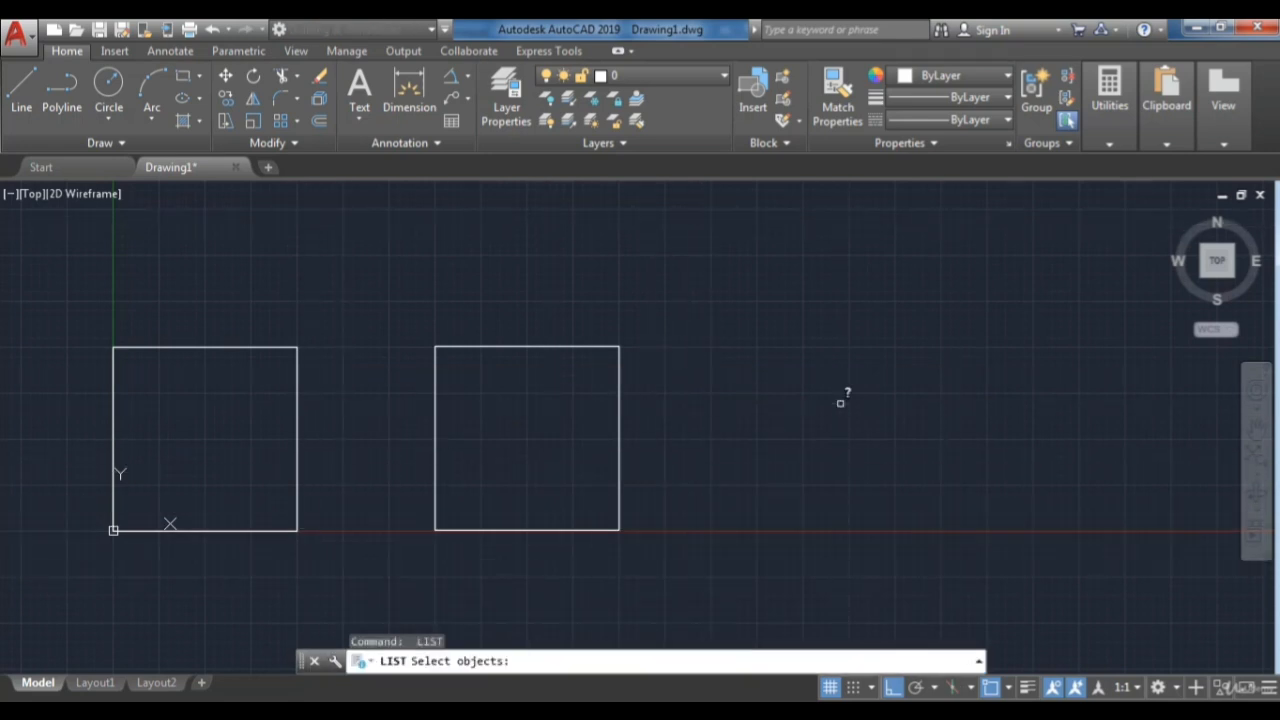
left_click(257, 347)
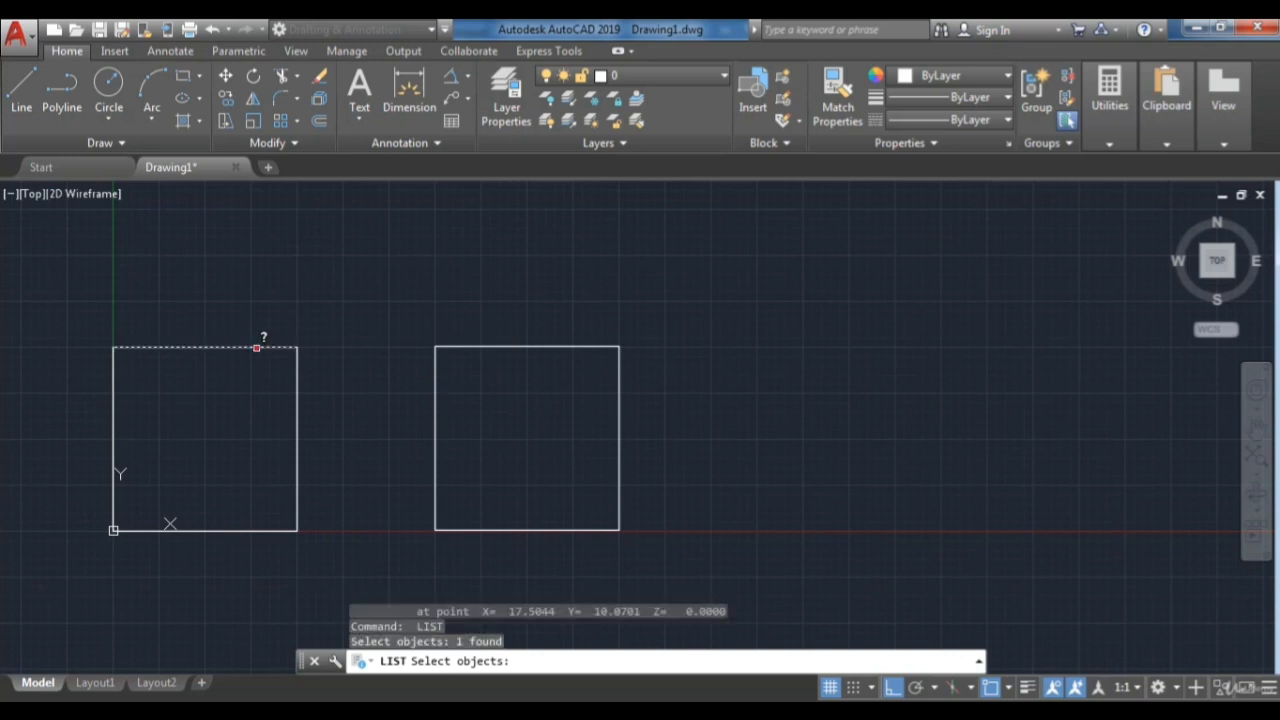
left_click(297, 366)
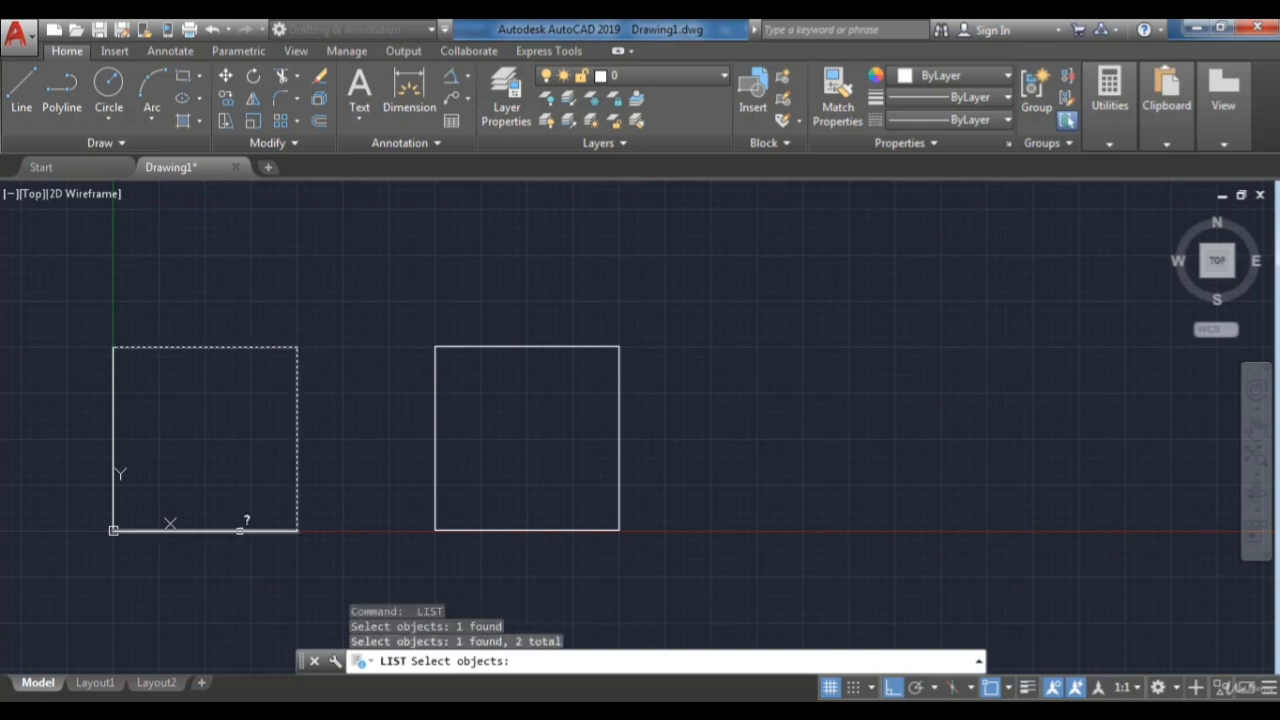
left_click(240, 530)
left_click(115, 382)
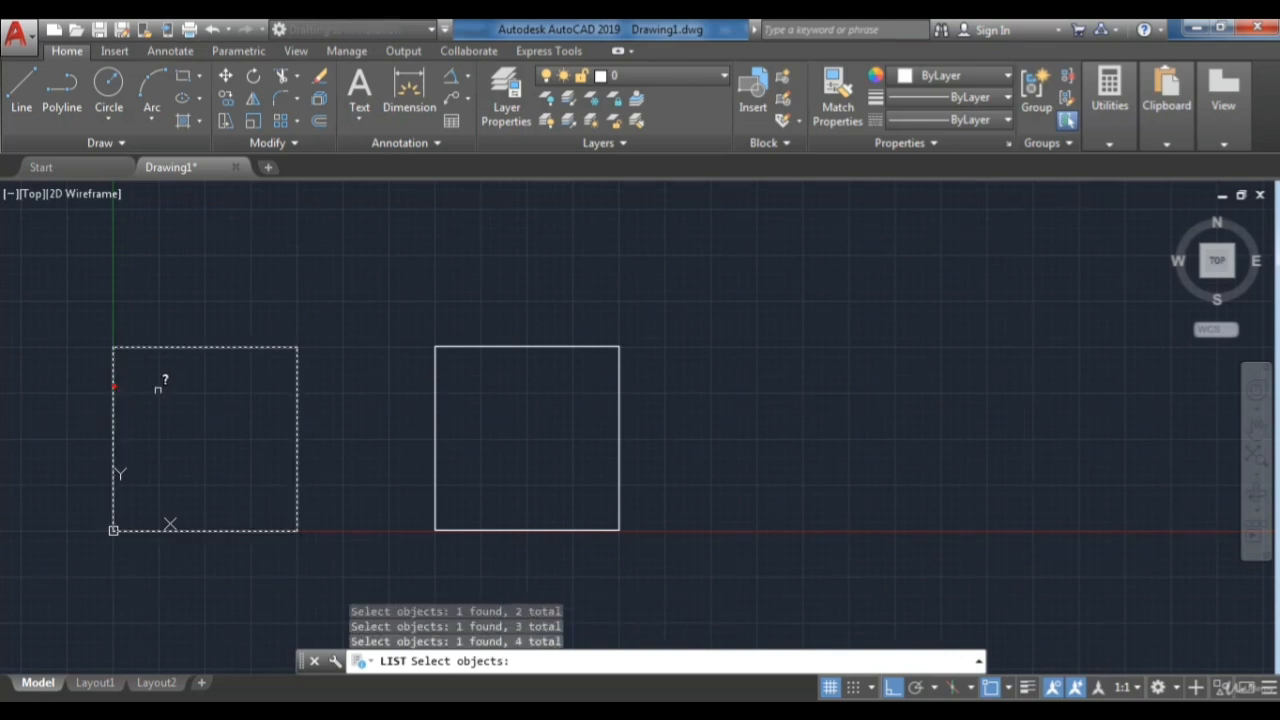
key("Return")
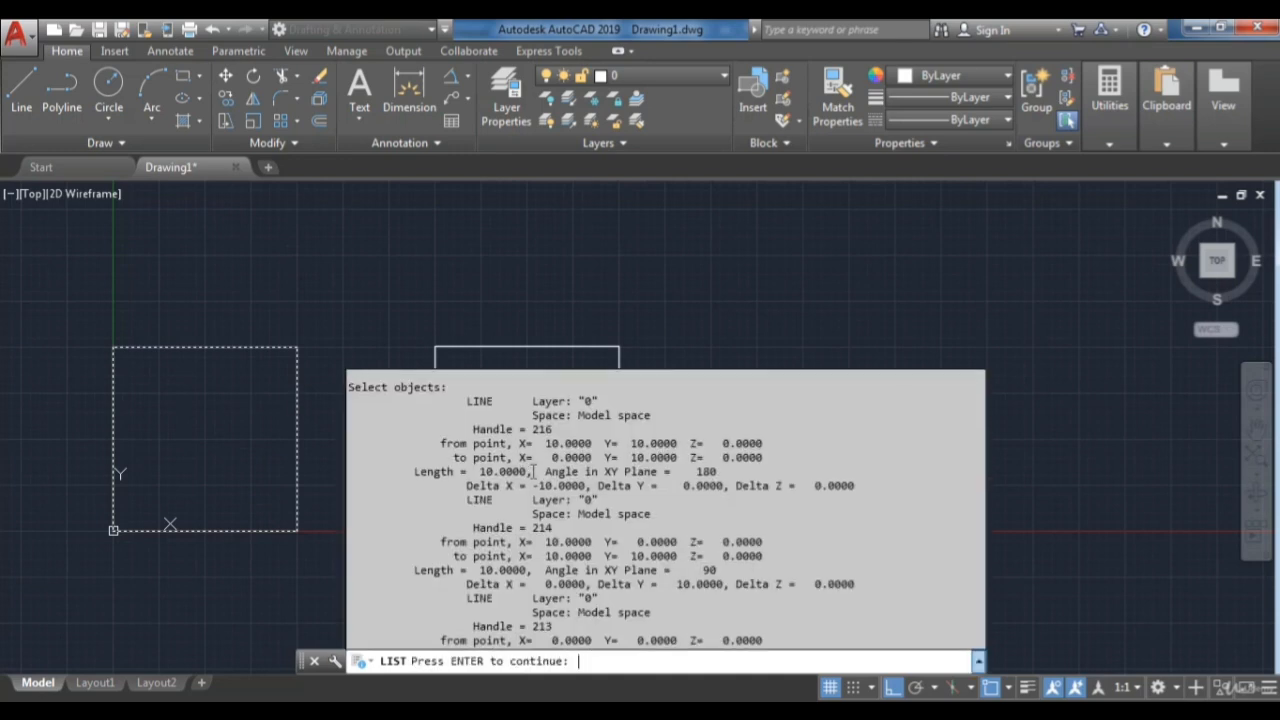
scroll(532, 485, "up", 2)
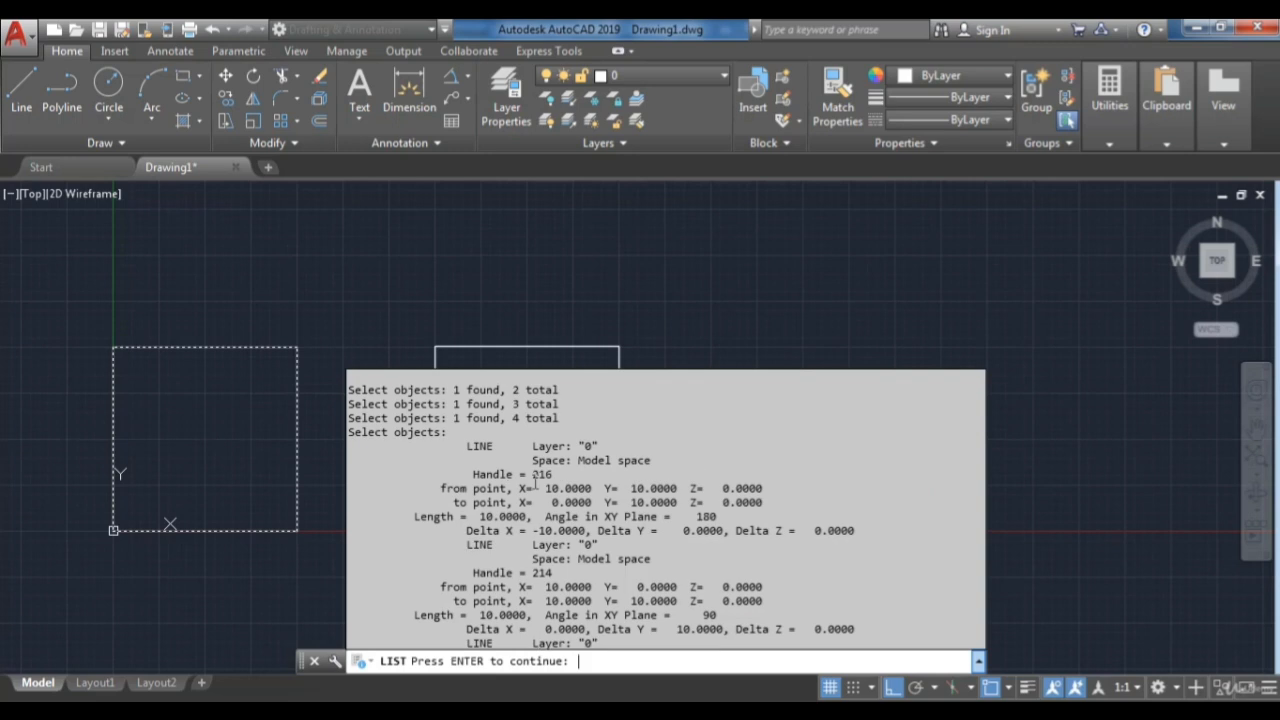
scroll(540, 500, "down", 1)
scroll(575, 516, "down", 3)
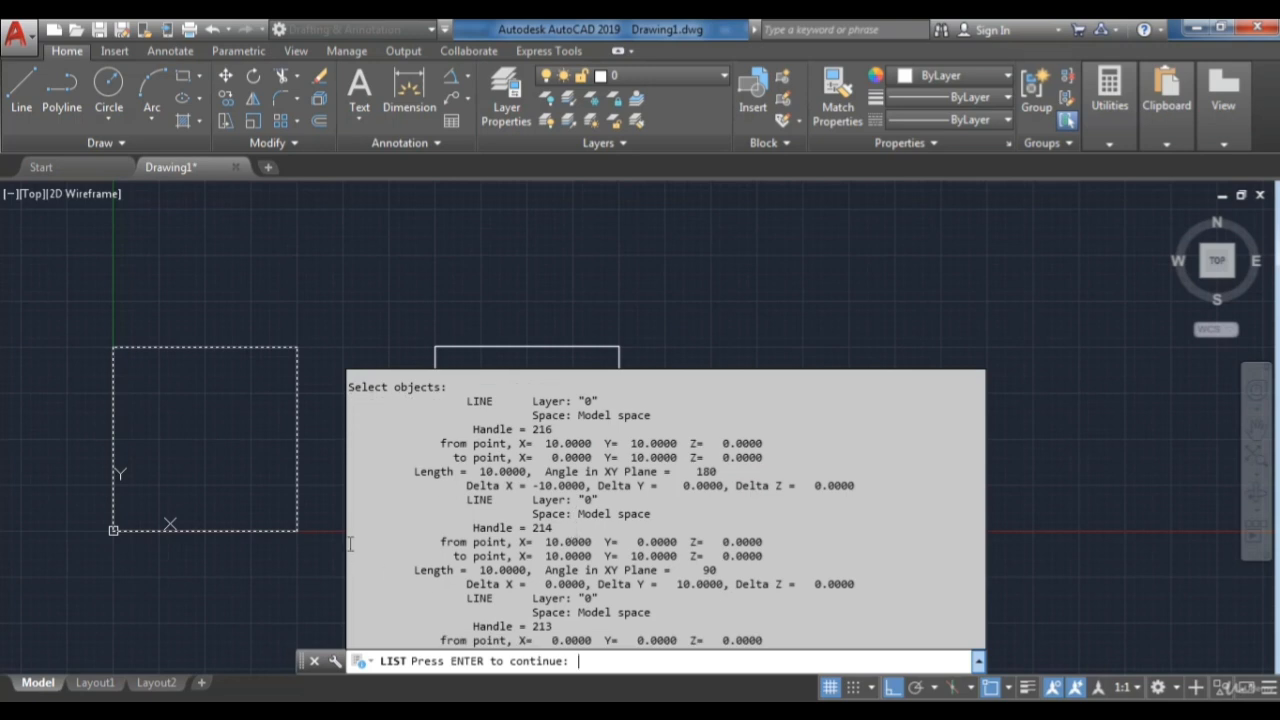
key("F2")
key("Escape")
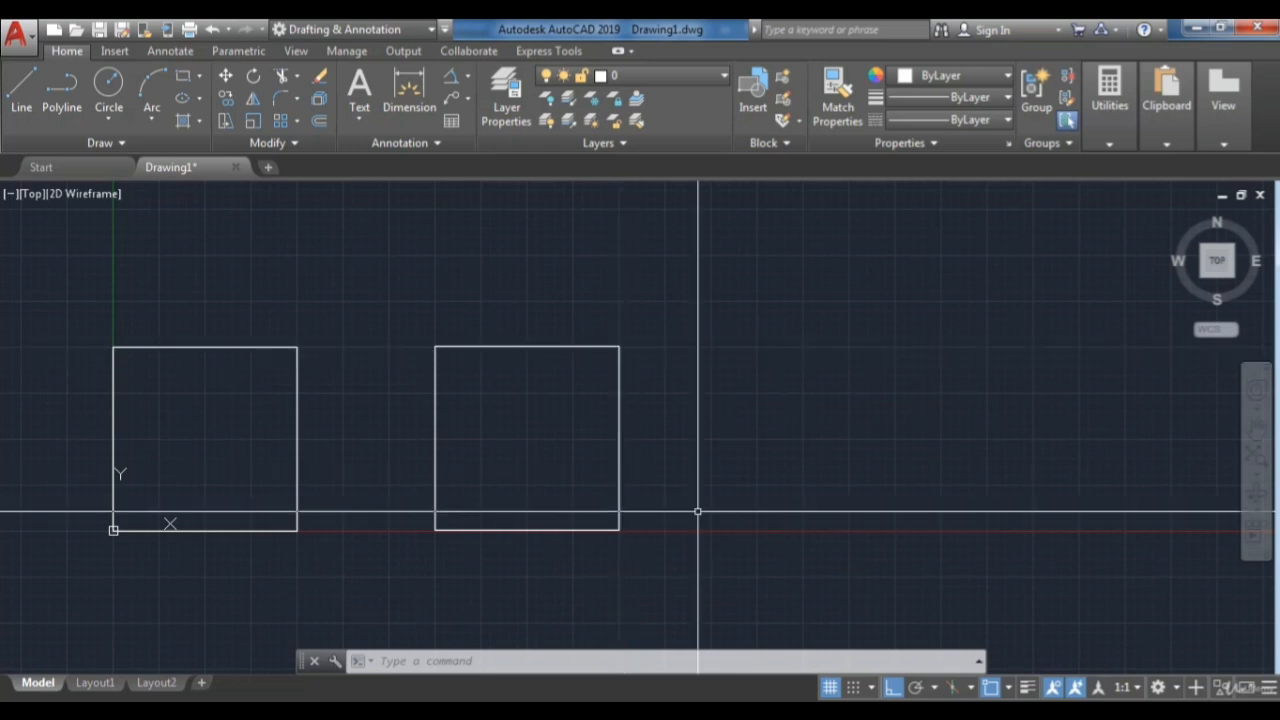
Step: Offset the right-hand line of the square at the origin inward by a distance of 1
middle_click_drag(351, 457, 571, 330)
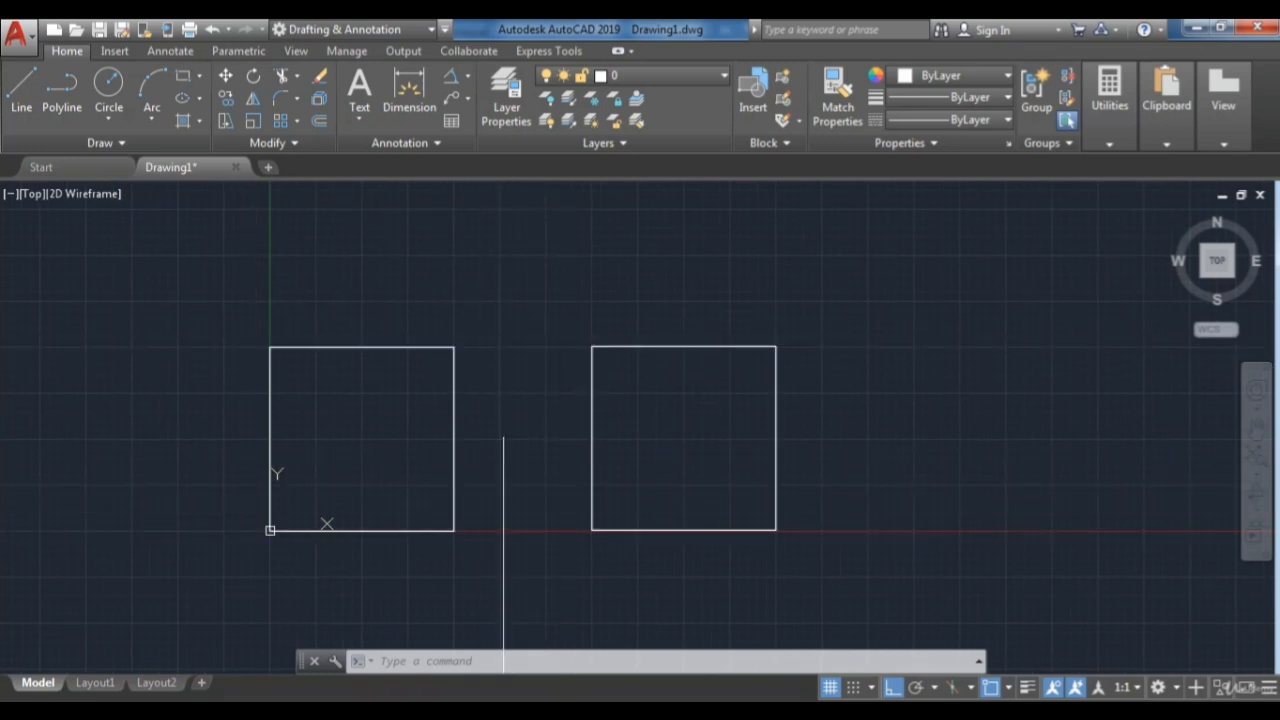
type("o")
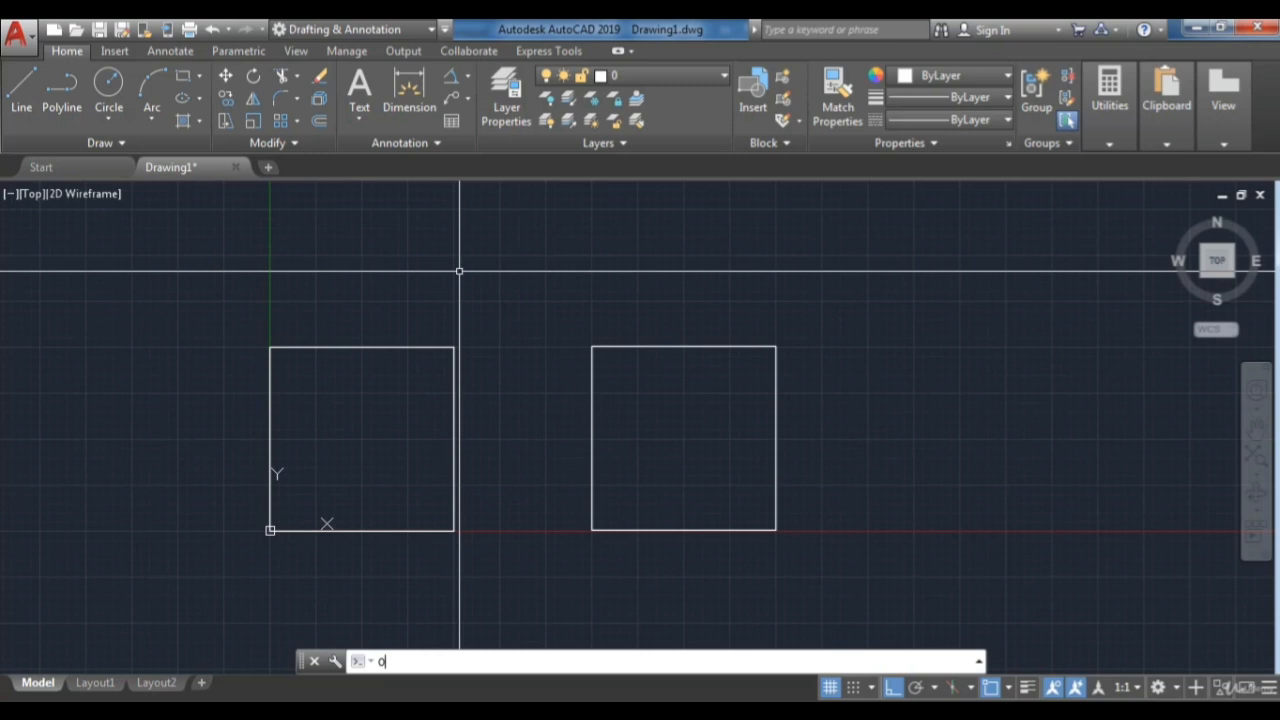
key("Return")
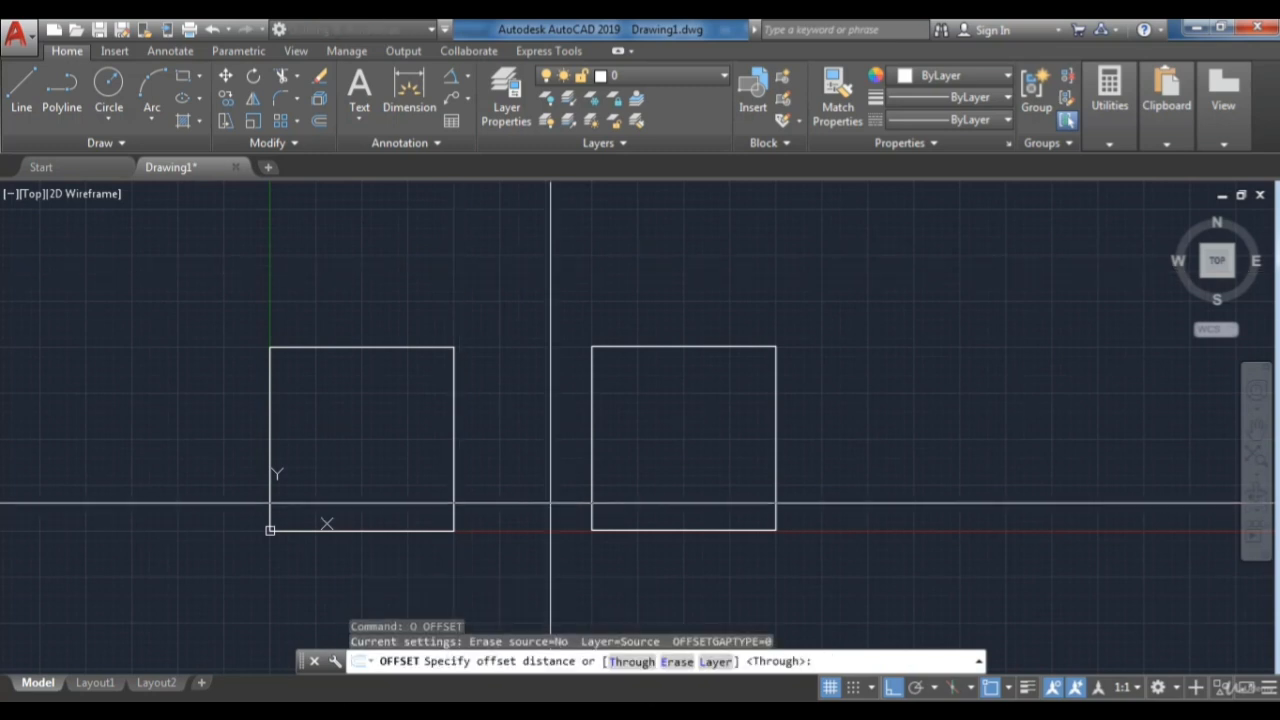
type("1")
key("Return")
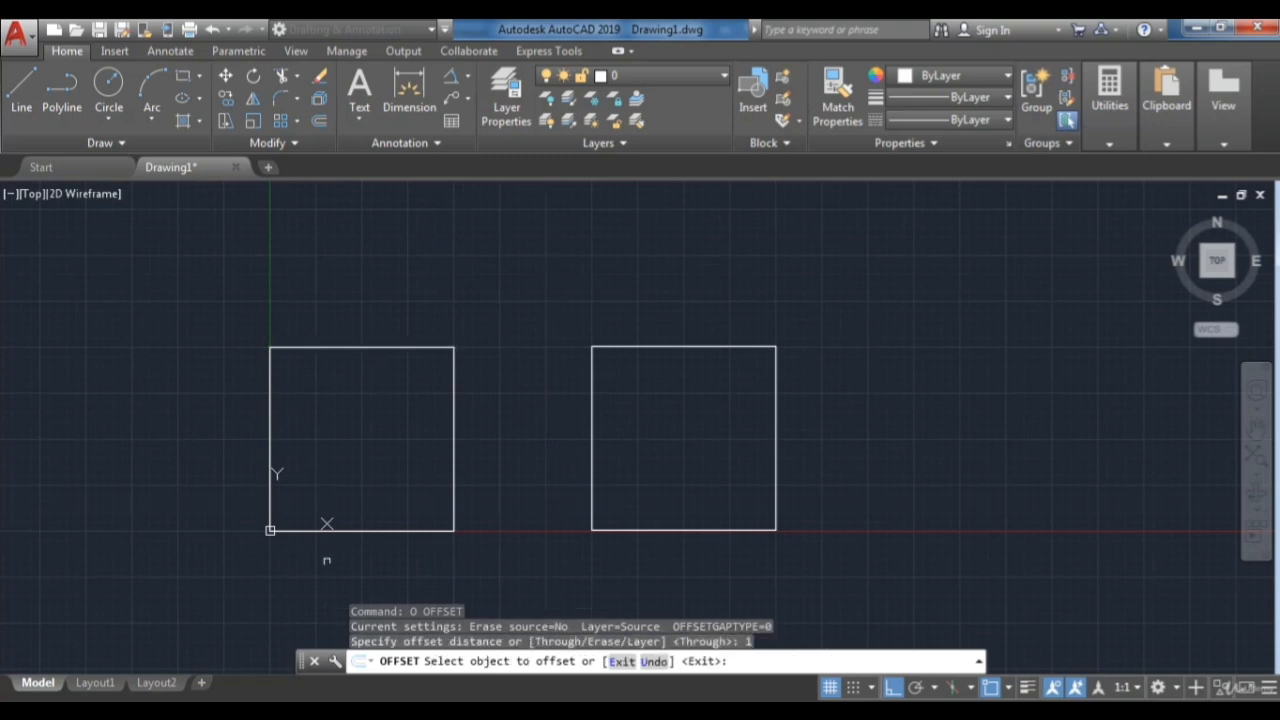
left_click(453, 447)
left_click(403, 446)
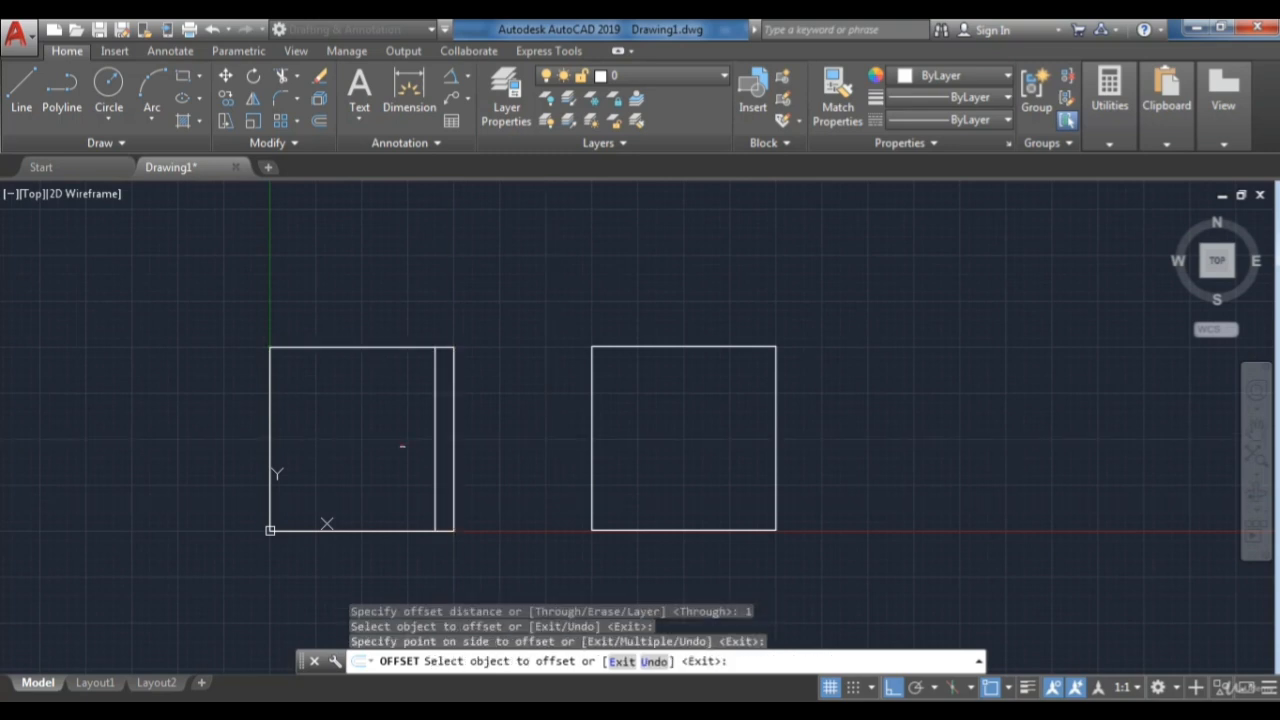
Step: Offset the top, left and bottom lines of the square at the origin inward by the same distance, and finish Offset
left_click(372, 346)
left_click(371, 397)
left_click(270, 416)
left_click(332, 424)
left_click(395, 533)
left_click(384, 482)
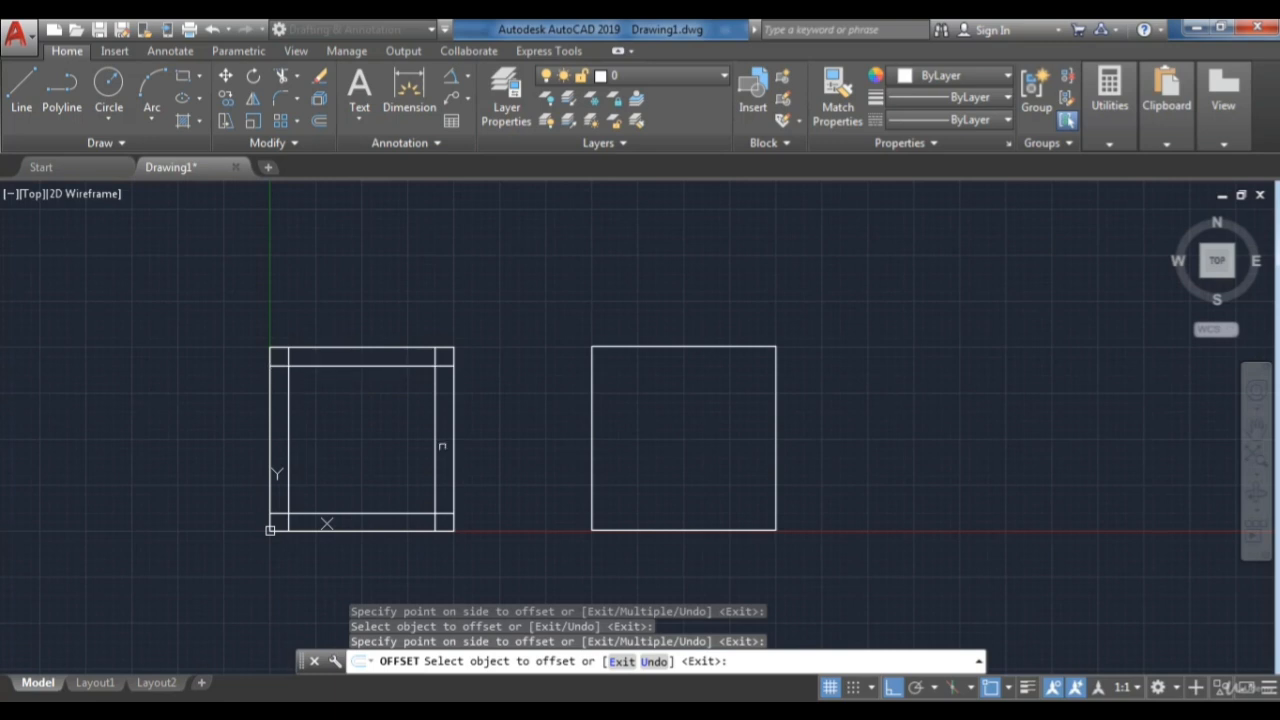
key("Return")
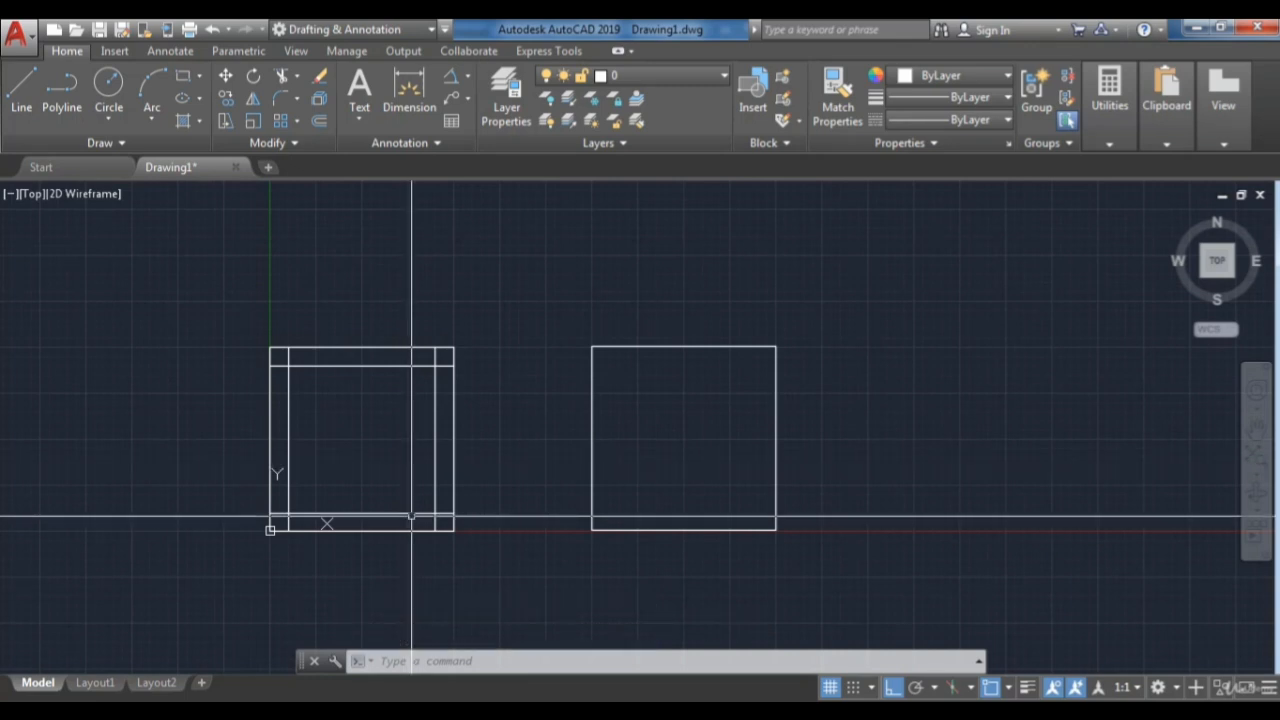
Step: Fillet the lower-right and upper-right corners of the inner offset lines with radius 0 in Trim mode
type("f")
key("Return")
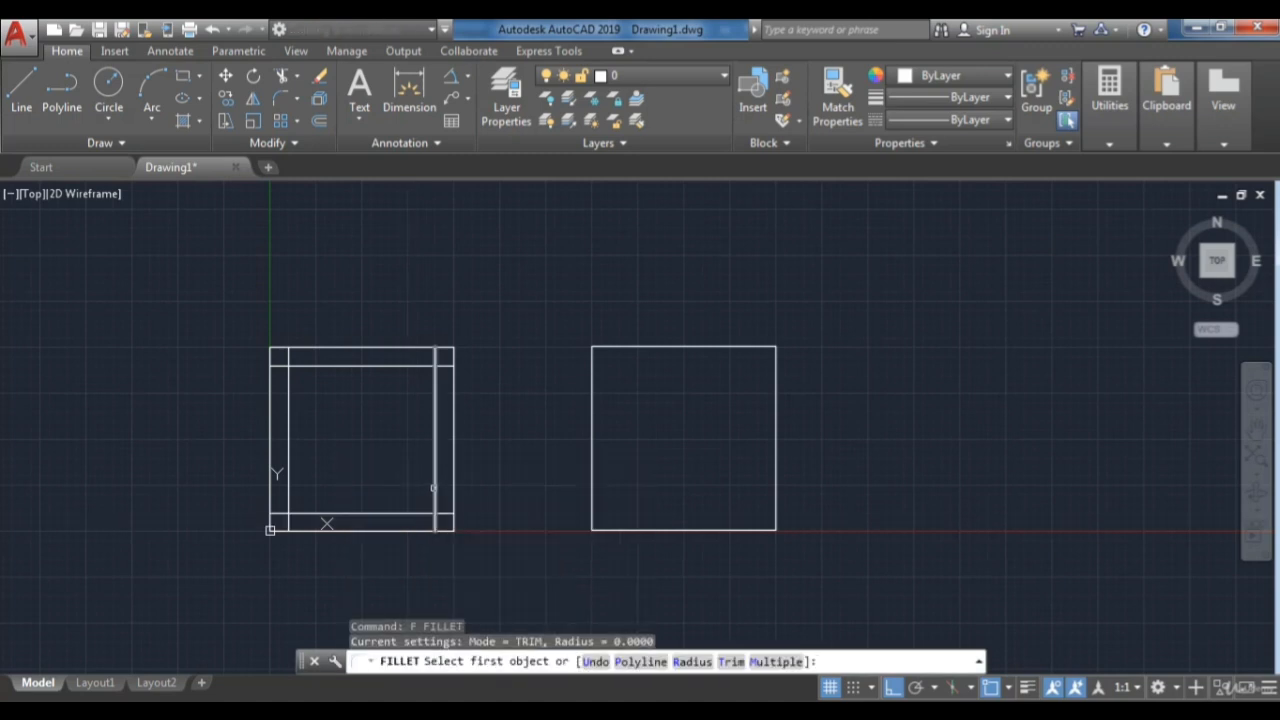
left_click(430, 488)
left_click(412, 514)
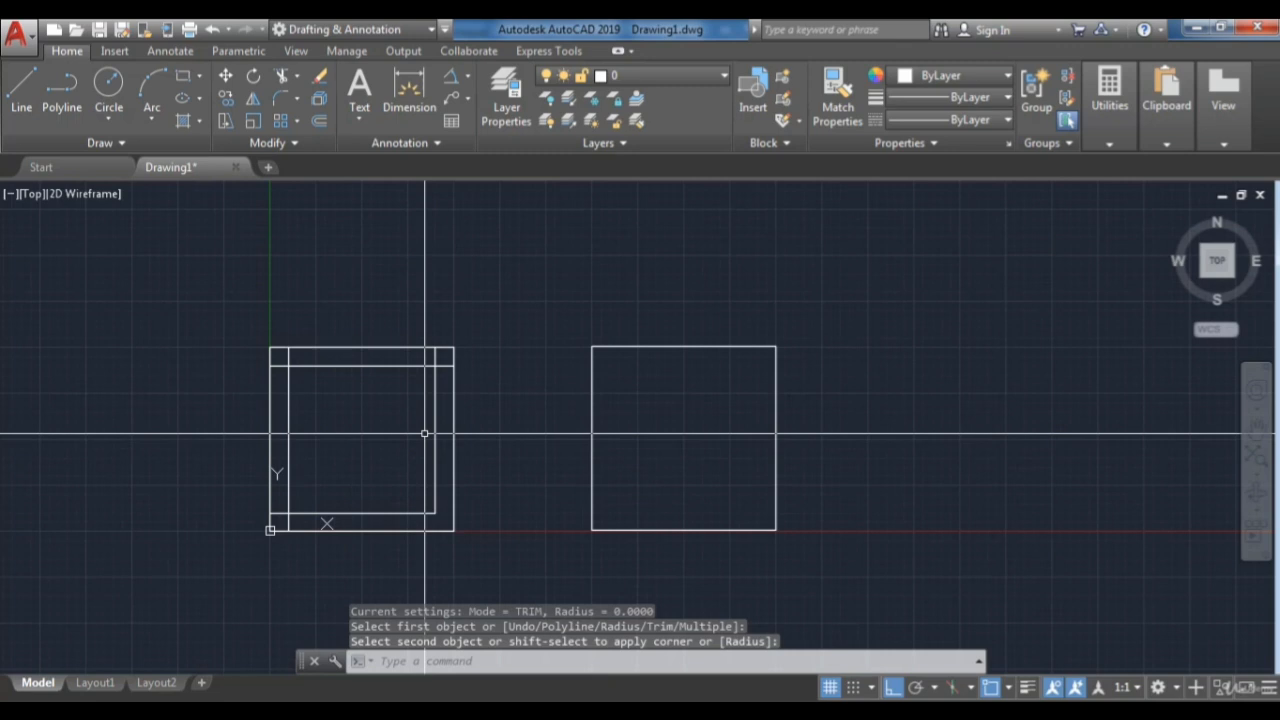
key("Return")
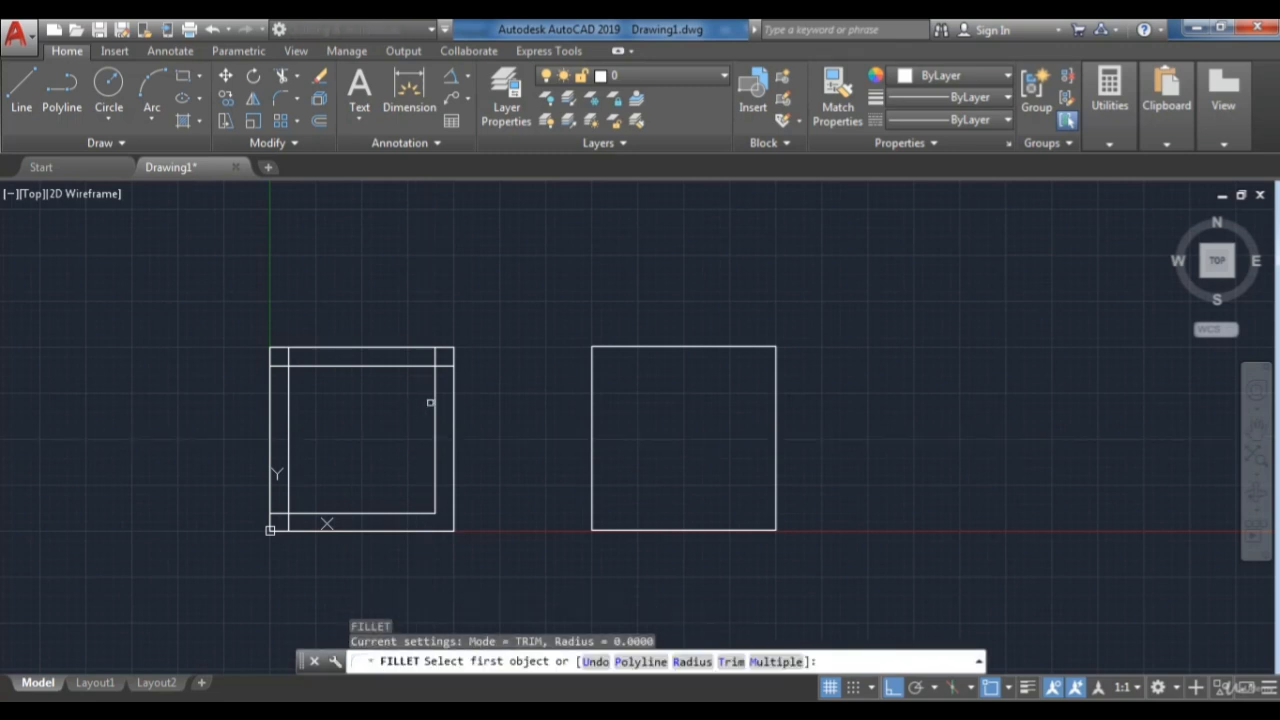
left_click(435, 403)
left_click(433, 368)
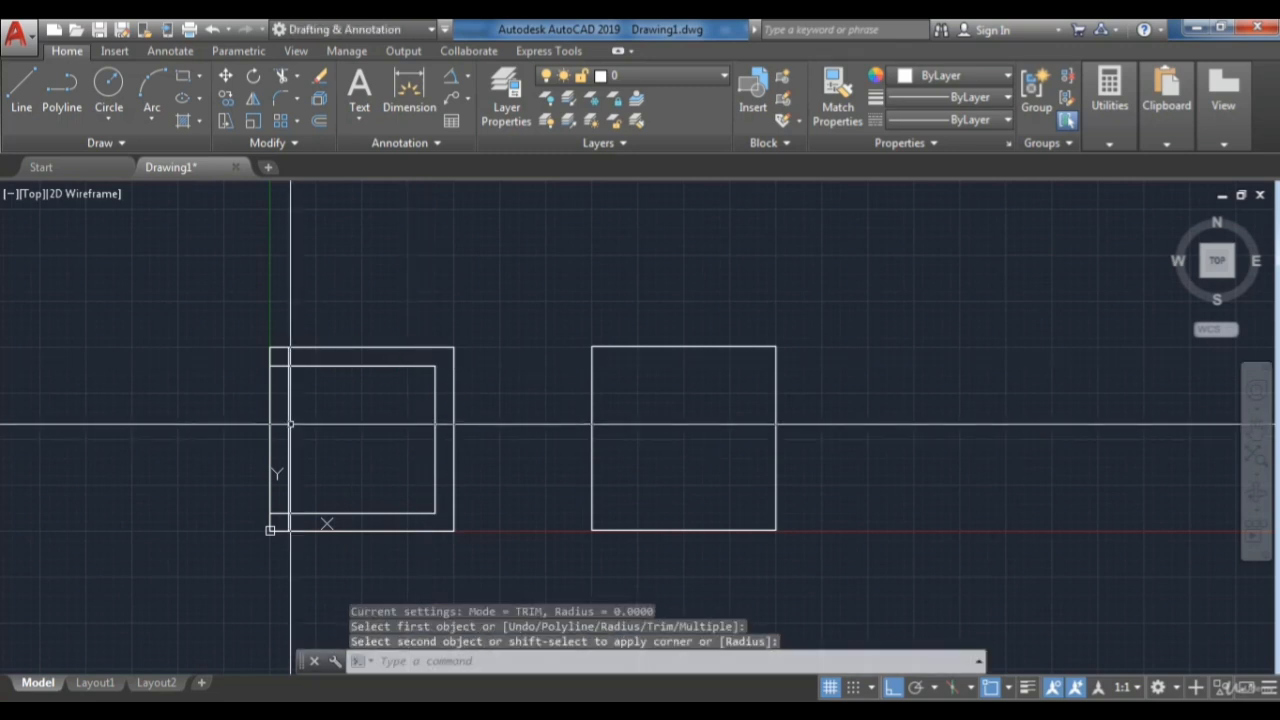
Step: Fillet the upper-left and lower-left corners of the inner offset lines with radius 0 to close the inner square
key("Return")
left_click(312, 367)
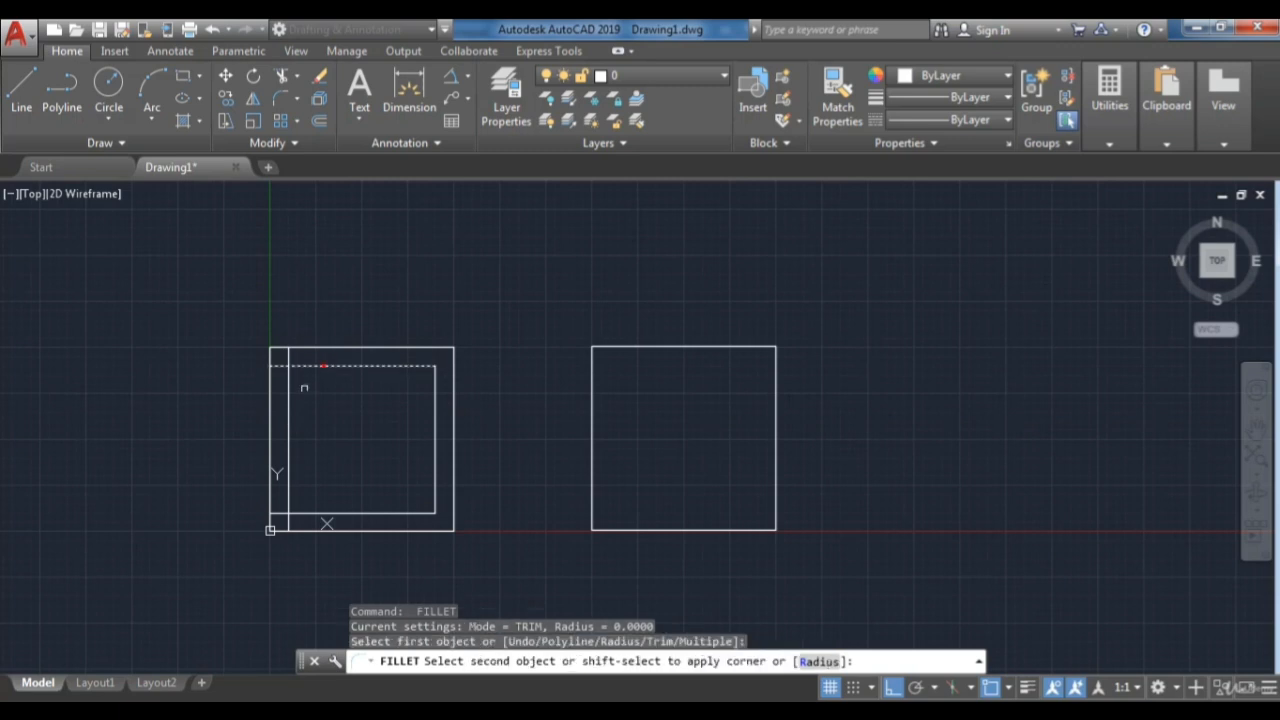
left_click(289, 390)
key("Return")
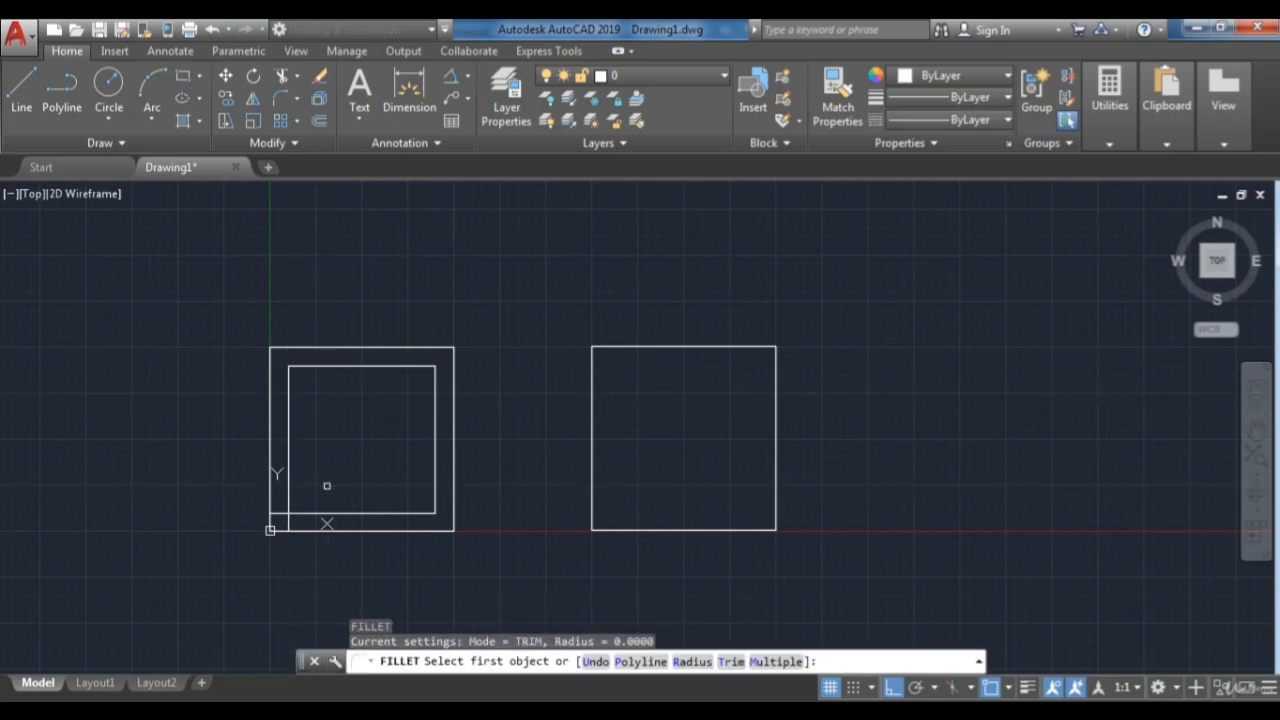
left_click(354, 512)
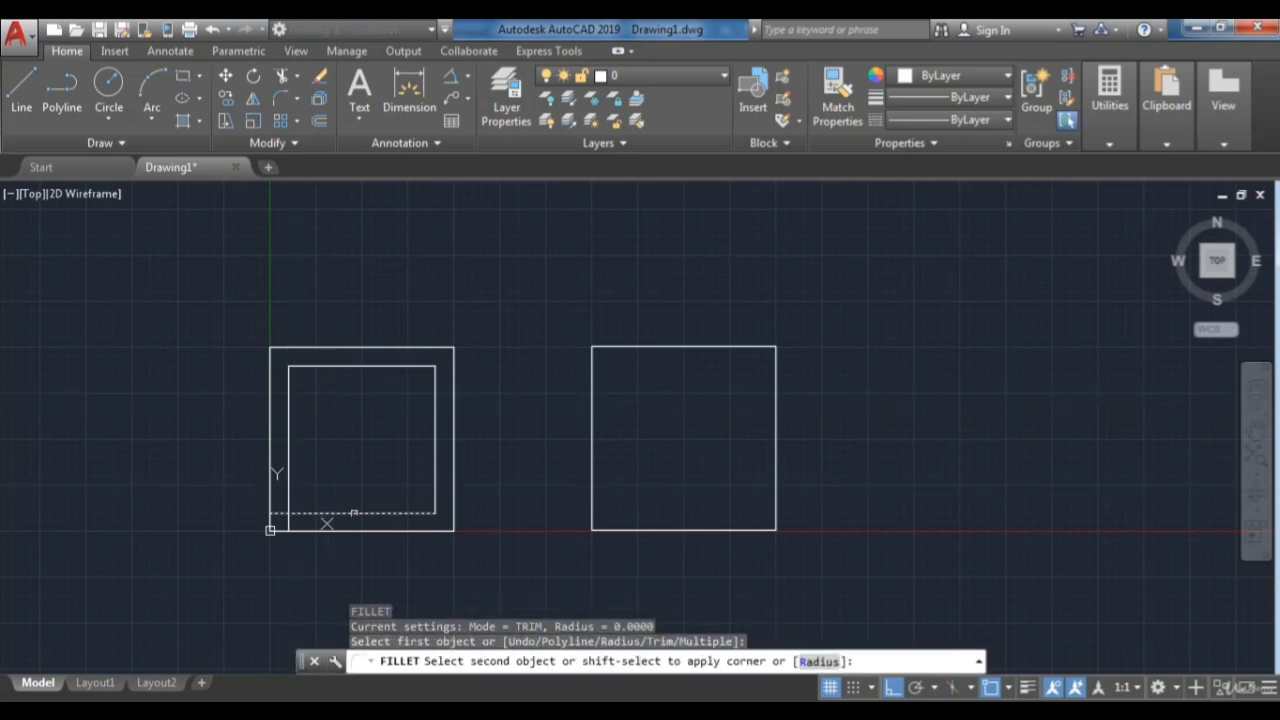
left_click(287, 481)
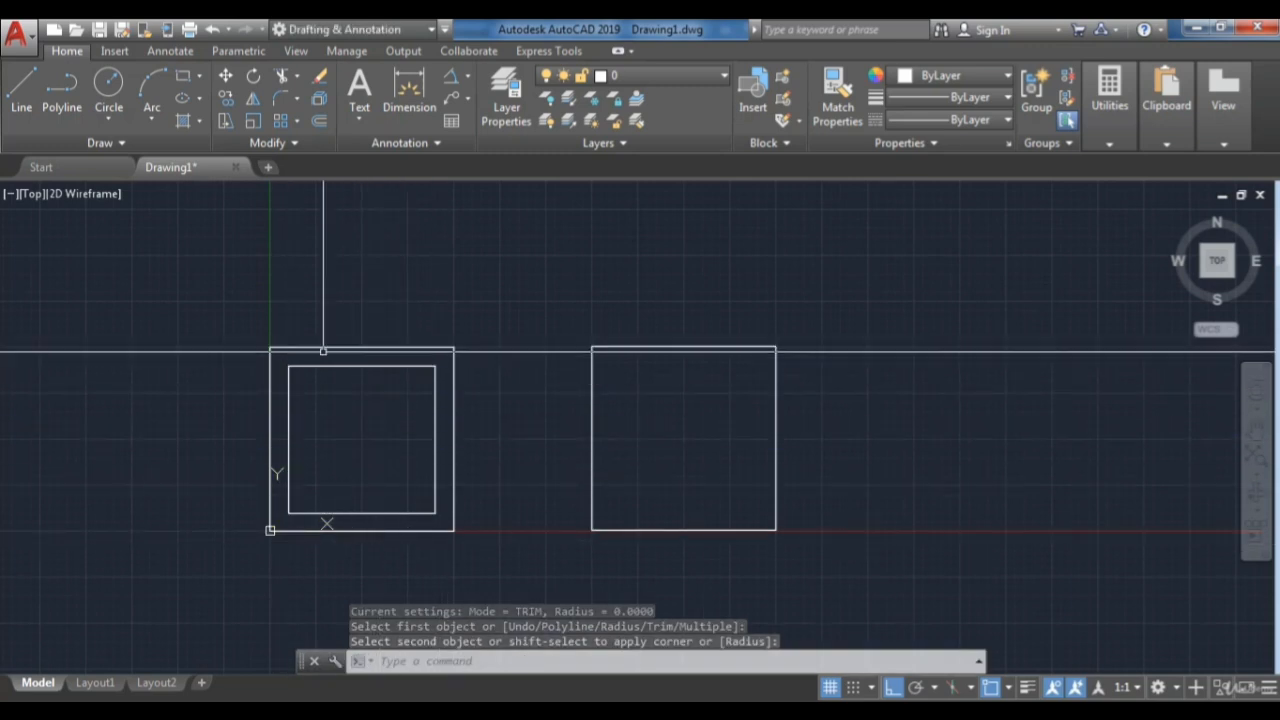
Step: Offset the polyline square inward by a distance of 1 and end the Offset command
middle_click_drag(414, 444, 334, 400)
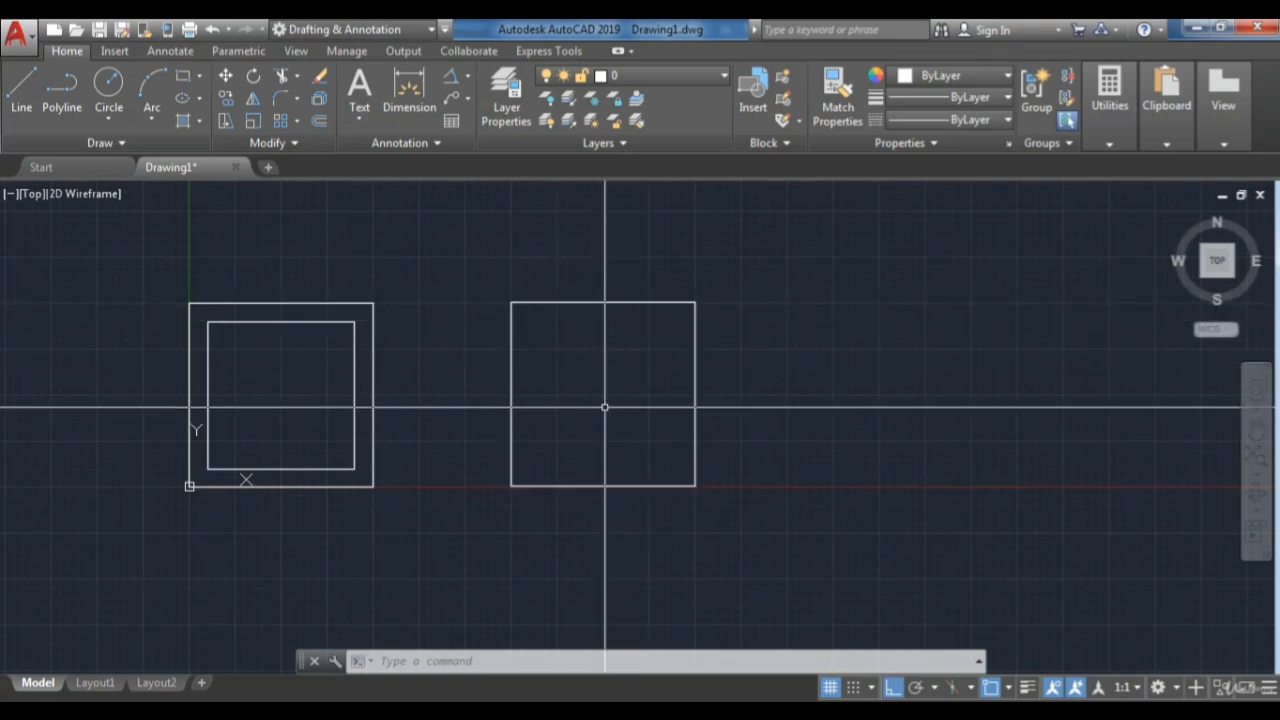
type("offset")
key("Return")
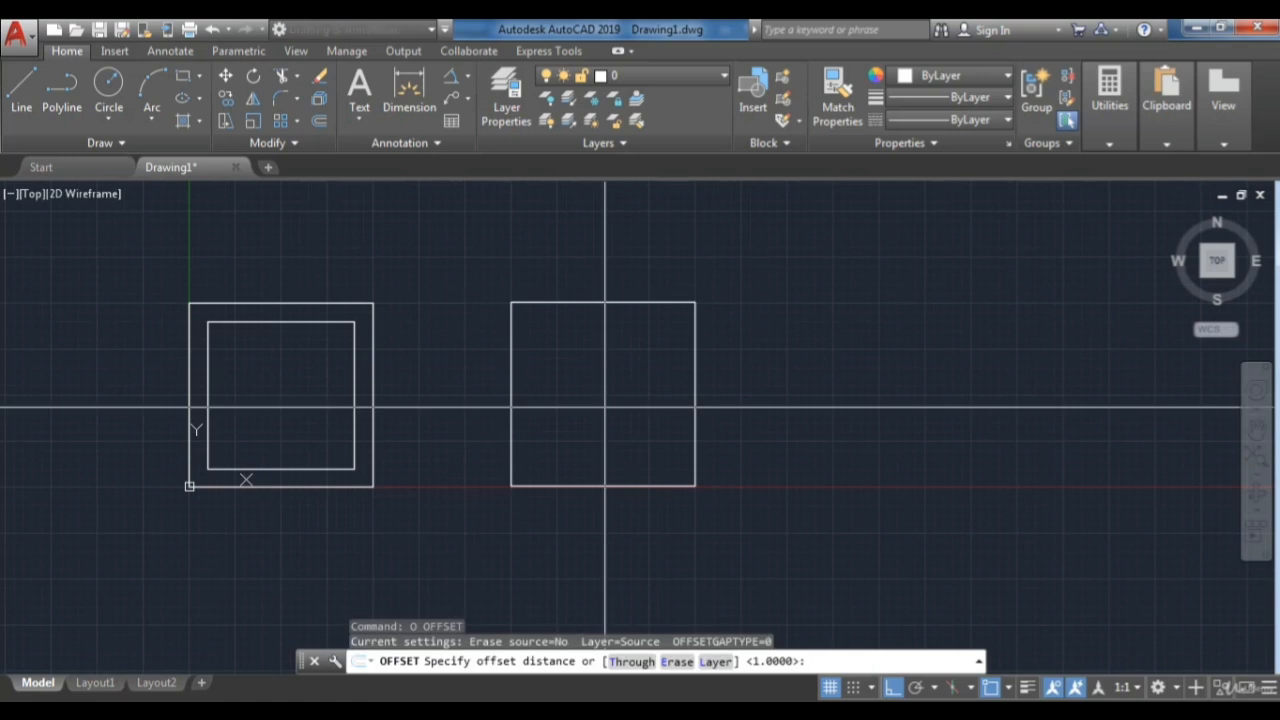
key("Return")
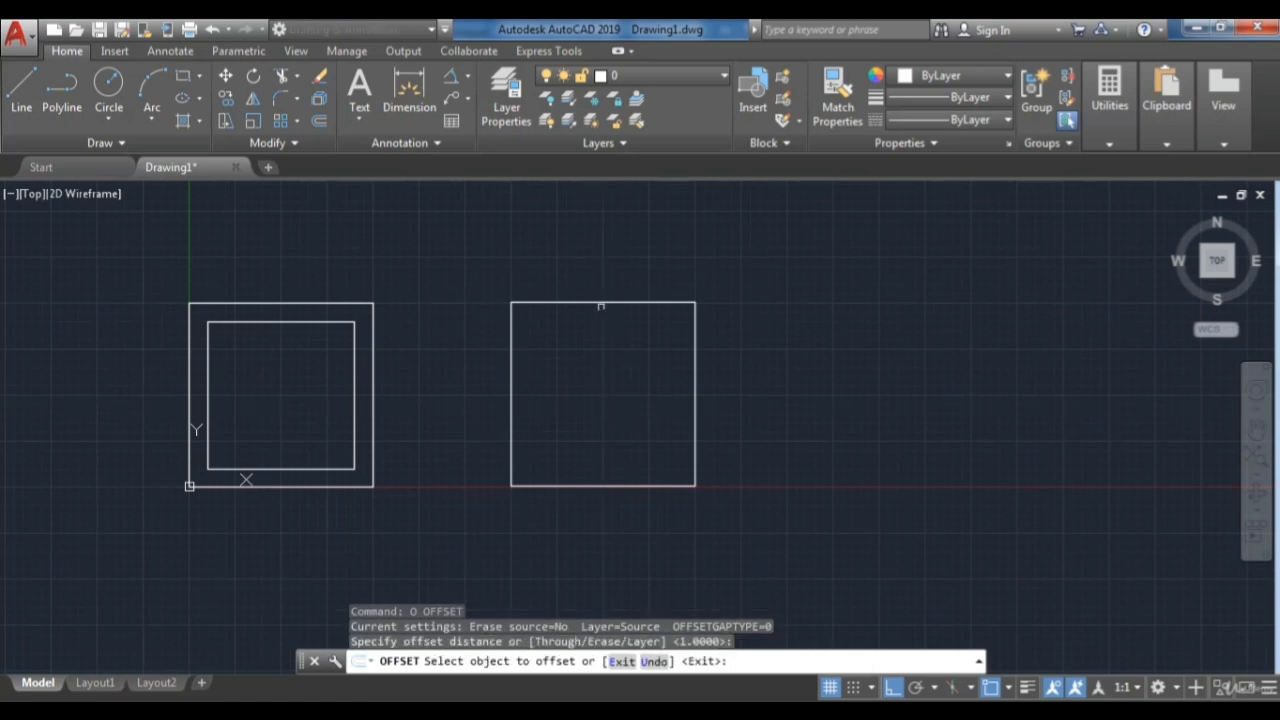
left_click(601, 306)
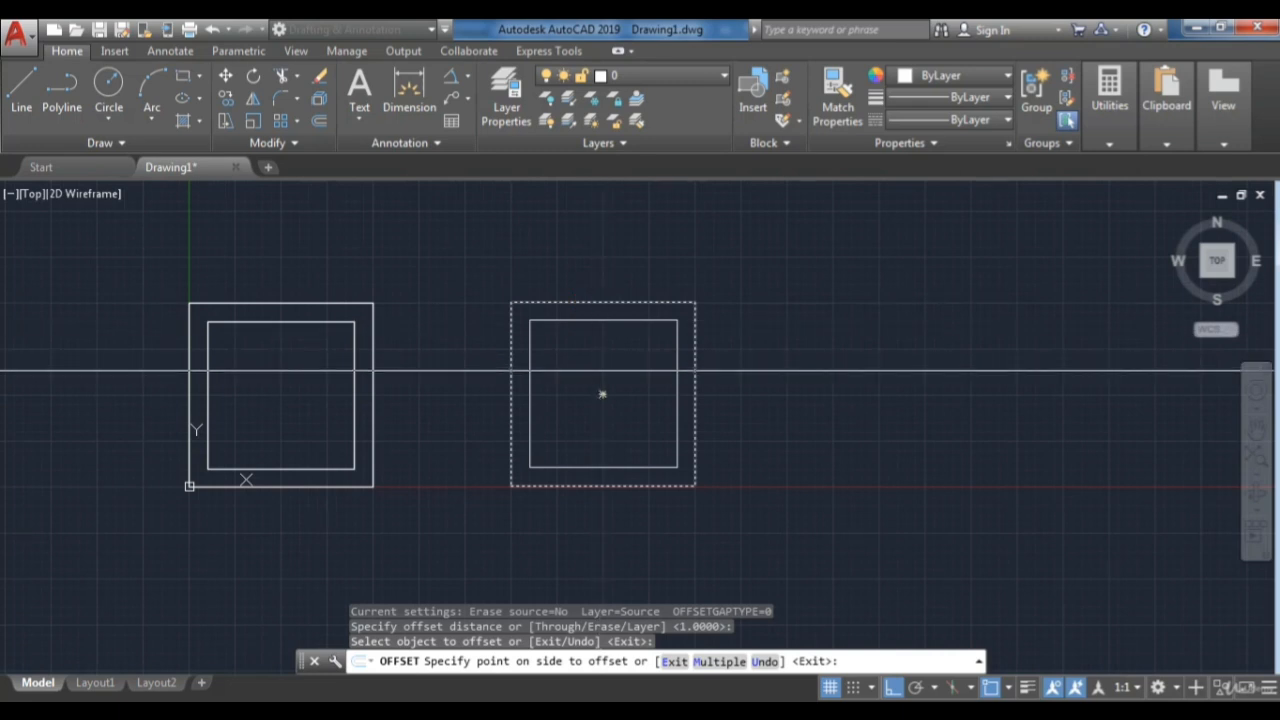
left_click(600, 393)
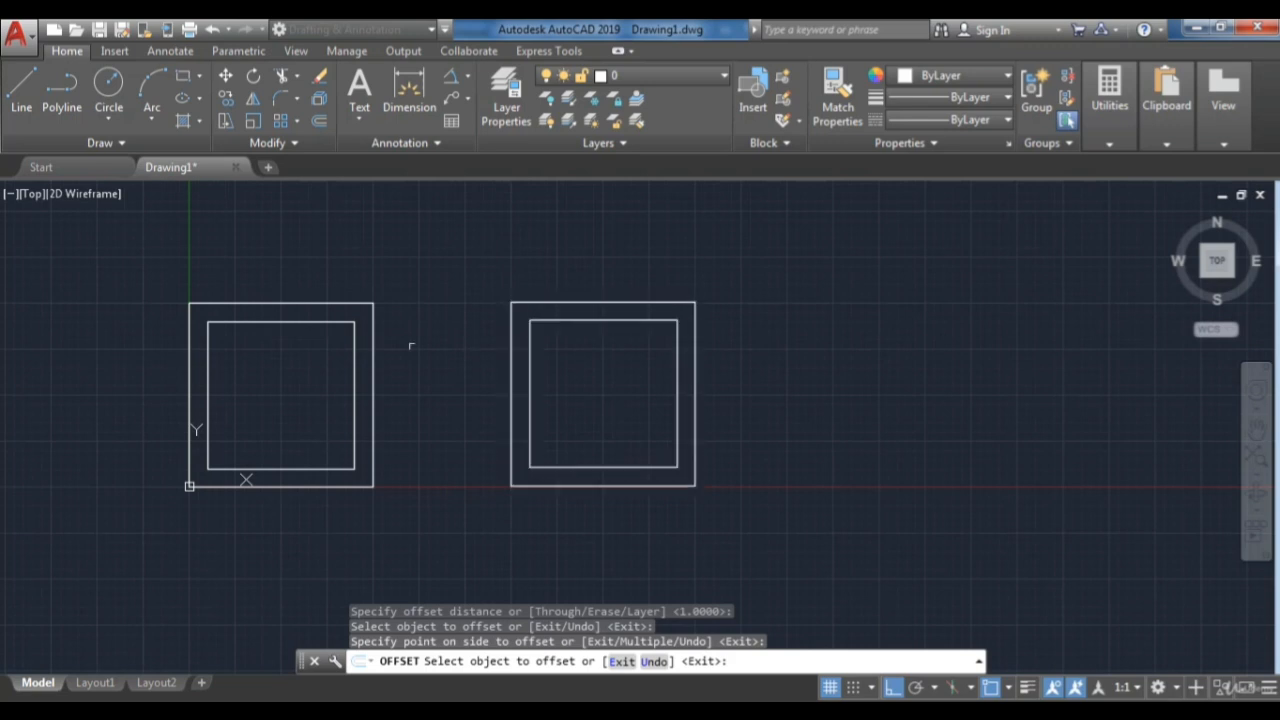
key("Escape")
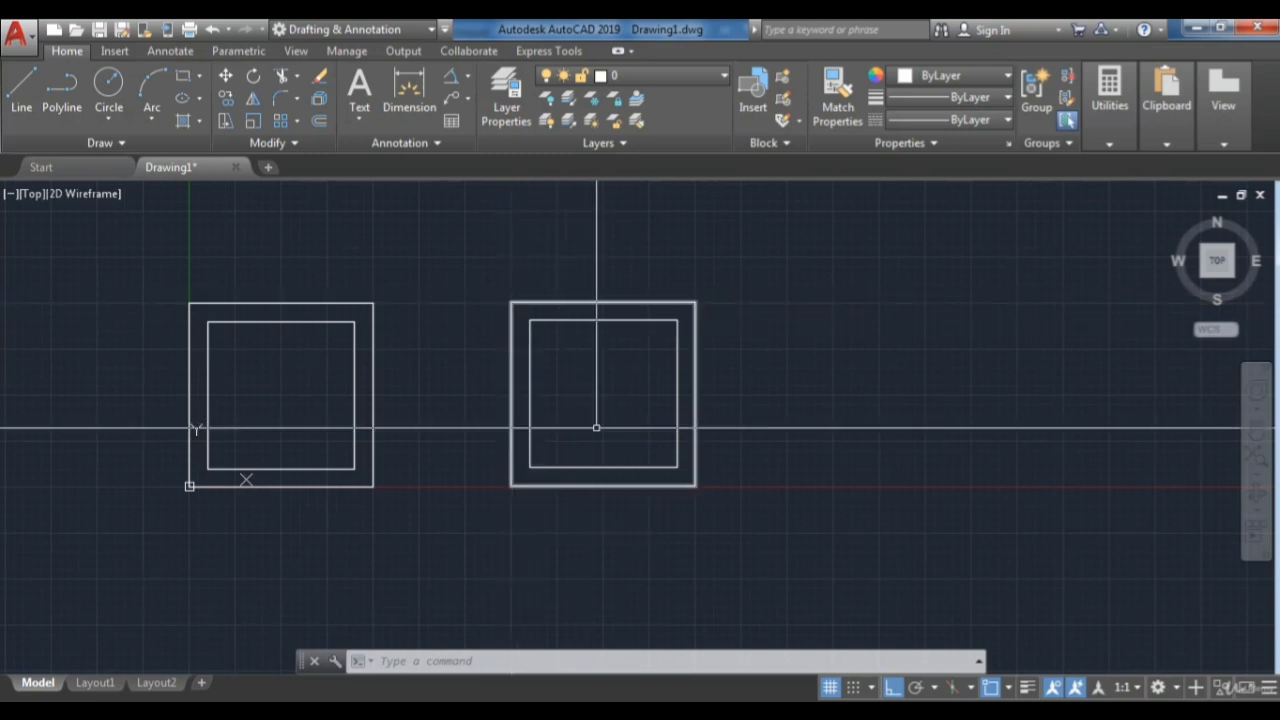
Step: Select the four outer lines of the square at the origin one by one, then clear the selection
scroll(586, 383, "down", 2)
scroll(620, 383, "up", 2)
middle_click_drag(620, 383, 772, 439)
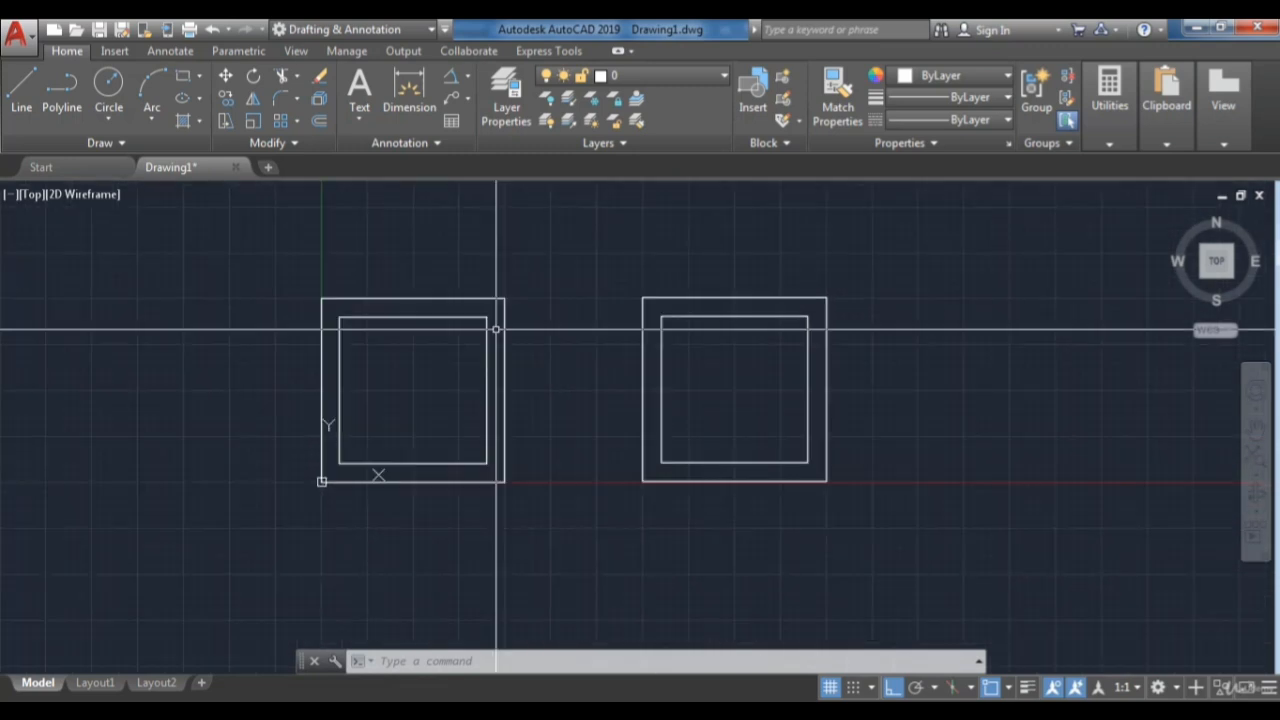
left_click(504, 323)
left_click(429, 298)
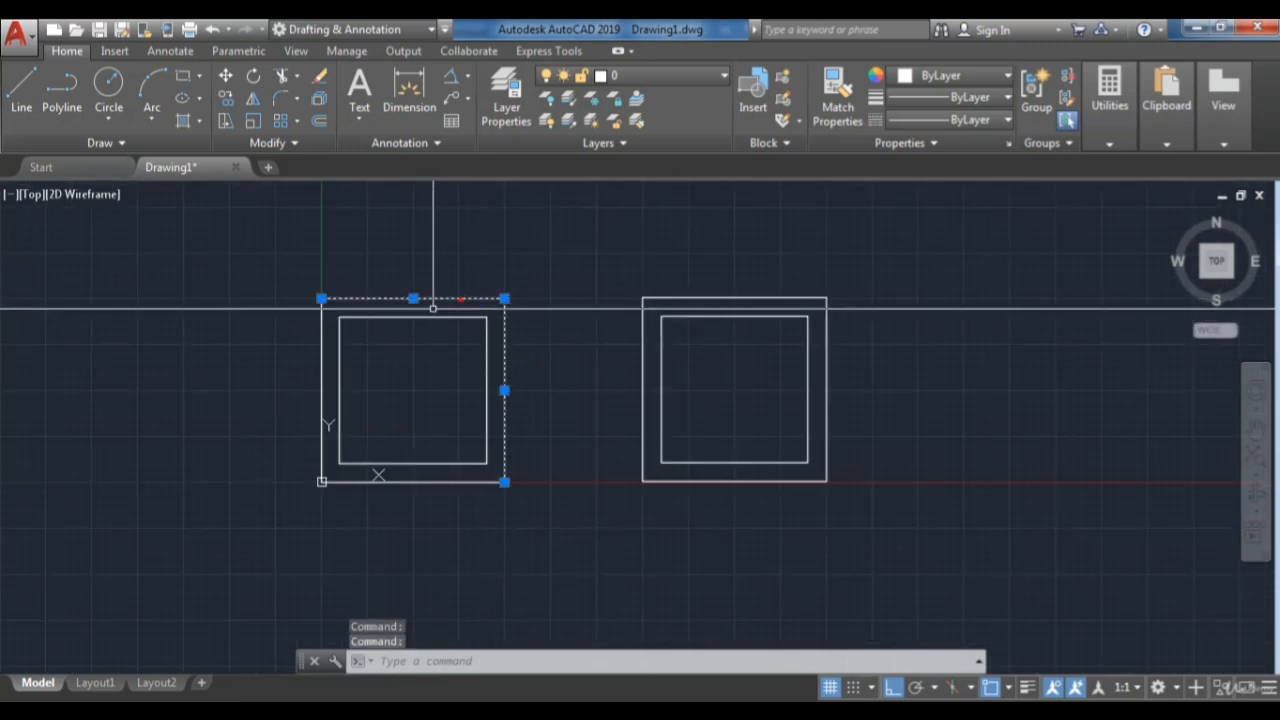
left_click(321, 363)
left_click(450, 482)
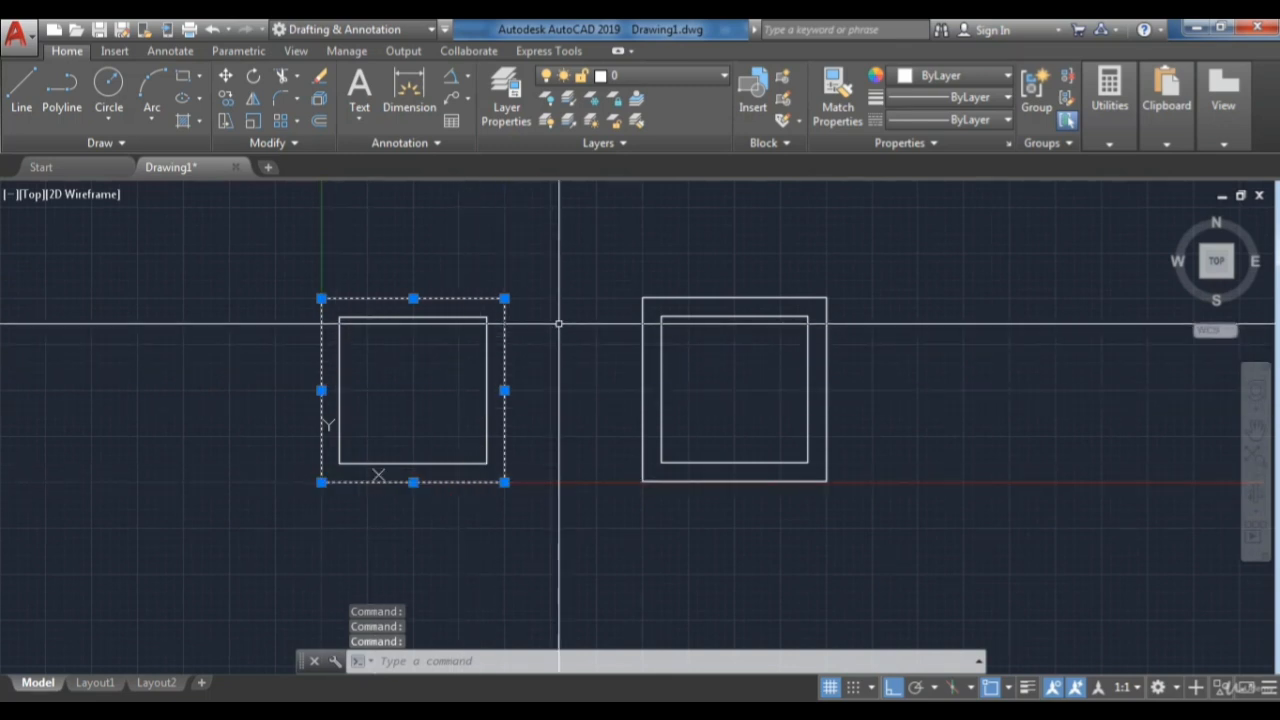
key("Escape")
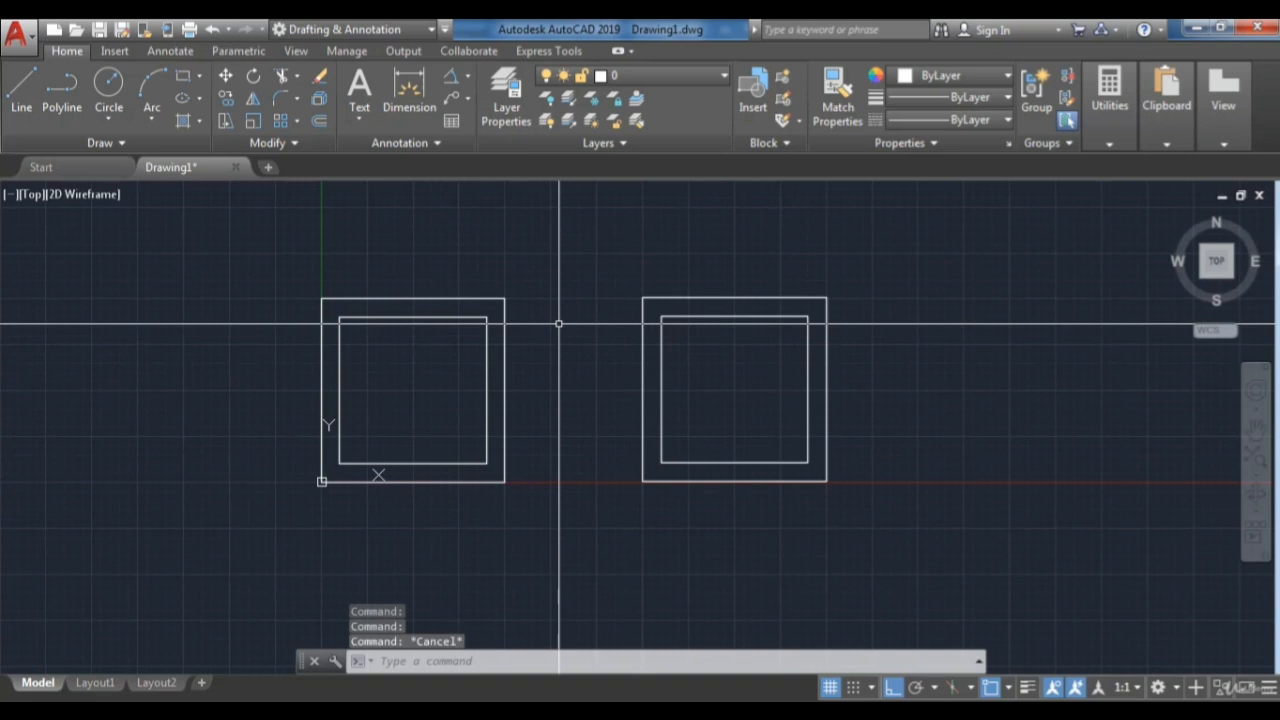
Step: Join the four outer lines of the square at the origin into one polyline, check it by selecting it, and clear the selection
type("j")
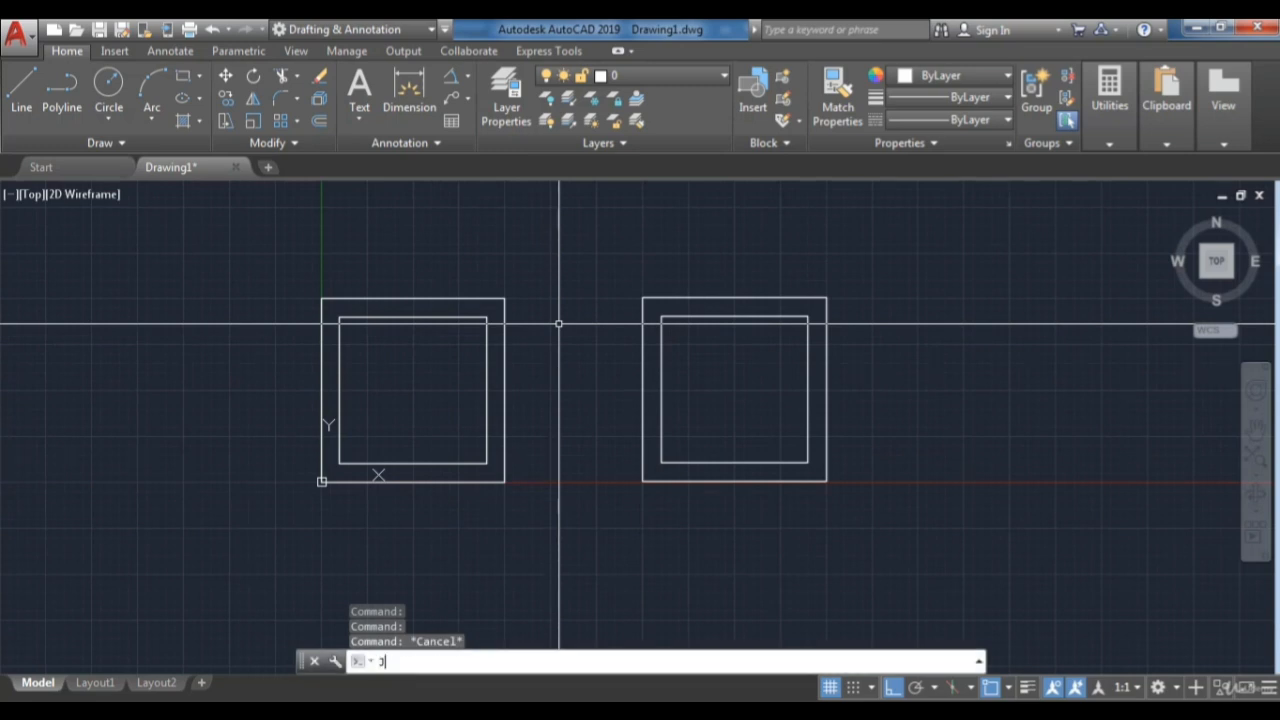
key("Return")
left_click(506, 277)
left_click(496, 302)
left_click(319, 483)
left_click(308, 488)
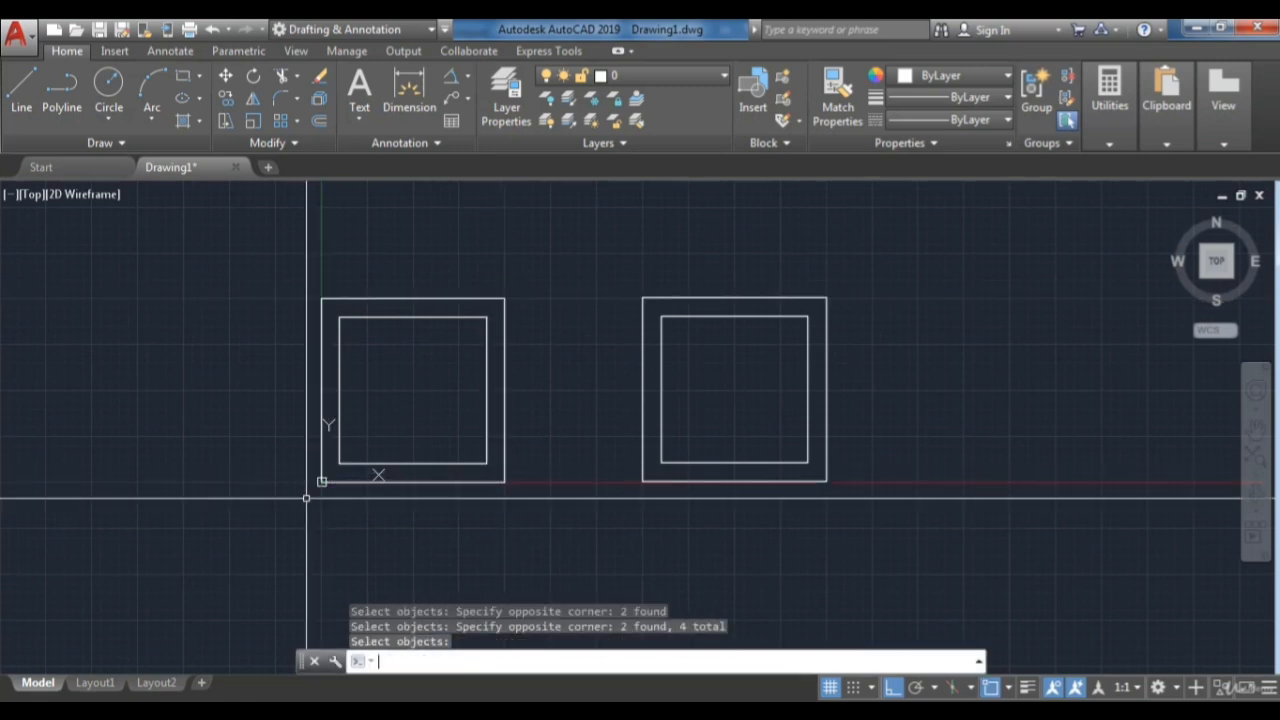
key("Return")
left_click(505, 341)
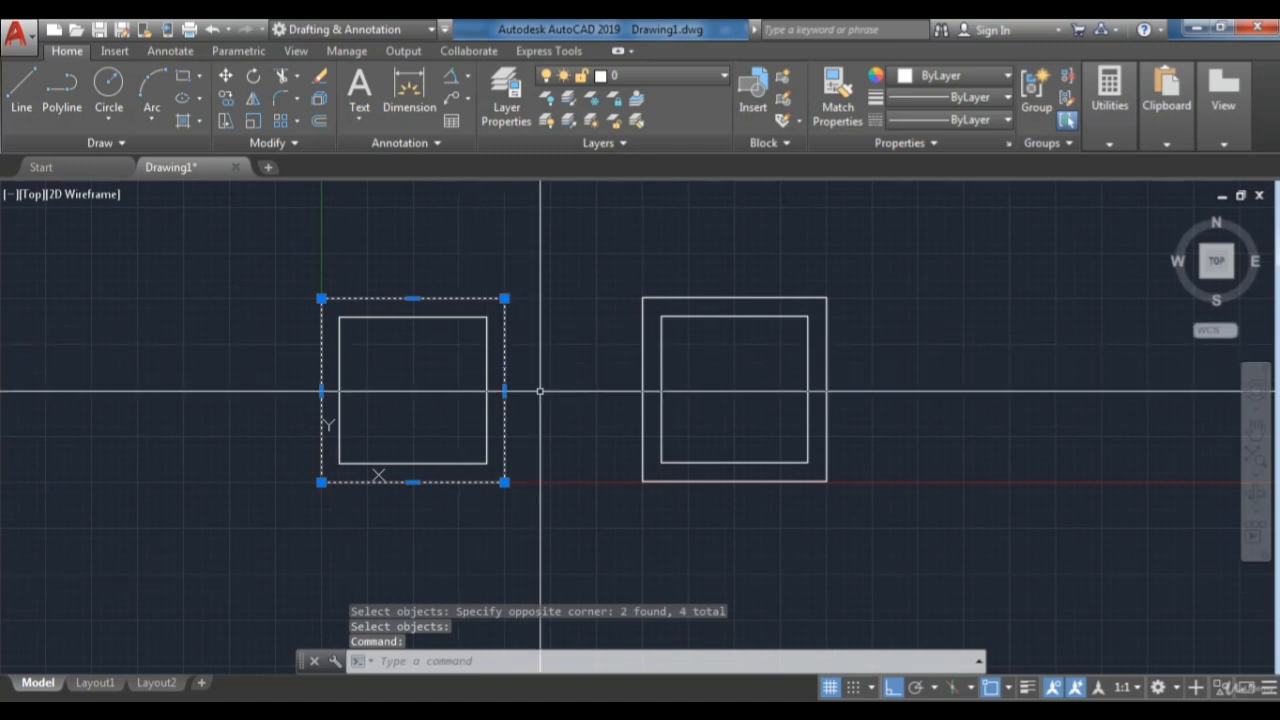
key("Escape")
Step: Erase the four inner lines of the square at the origin
scroll(540, 391, "up", 2)
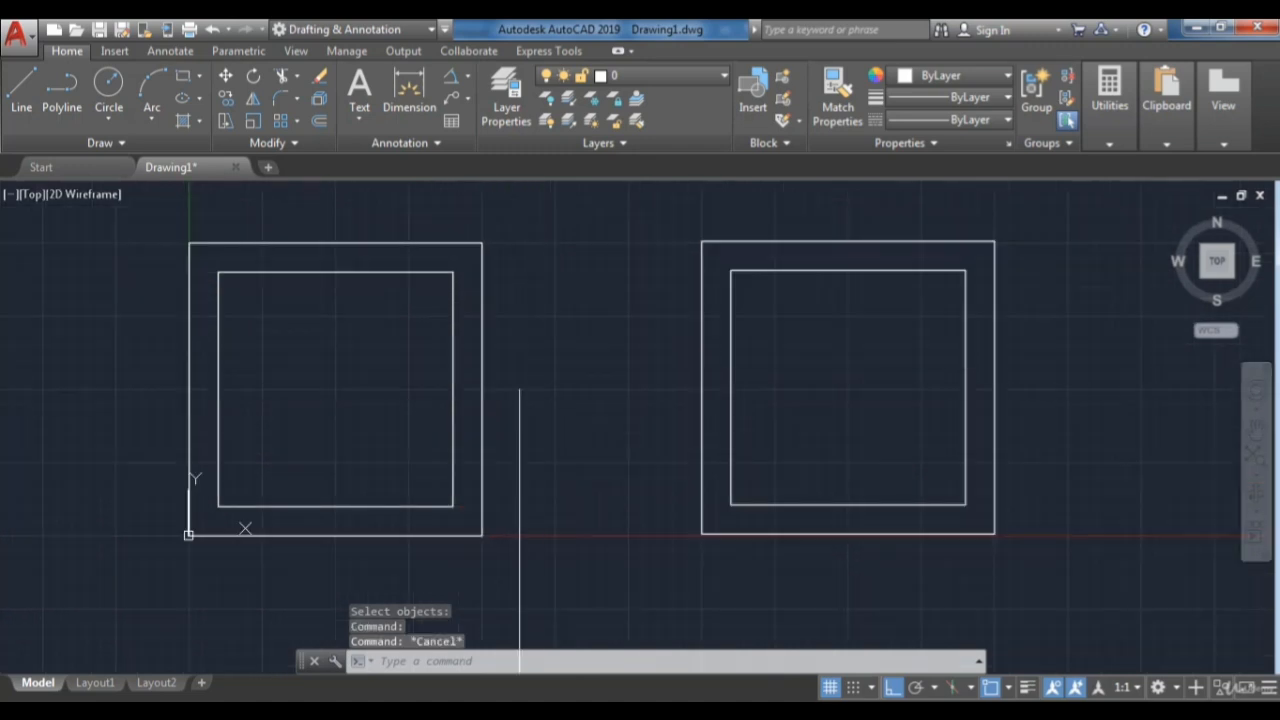
left_click(460, 266)
left_click(221, 530)
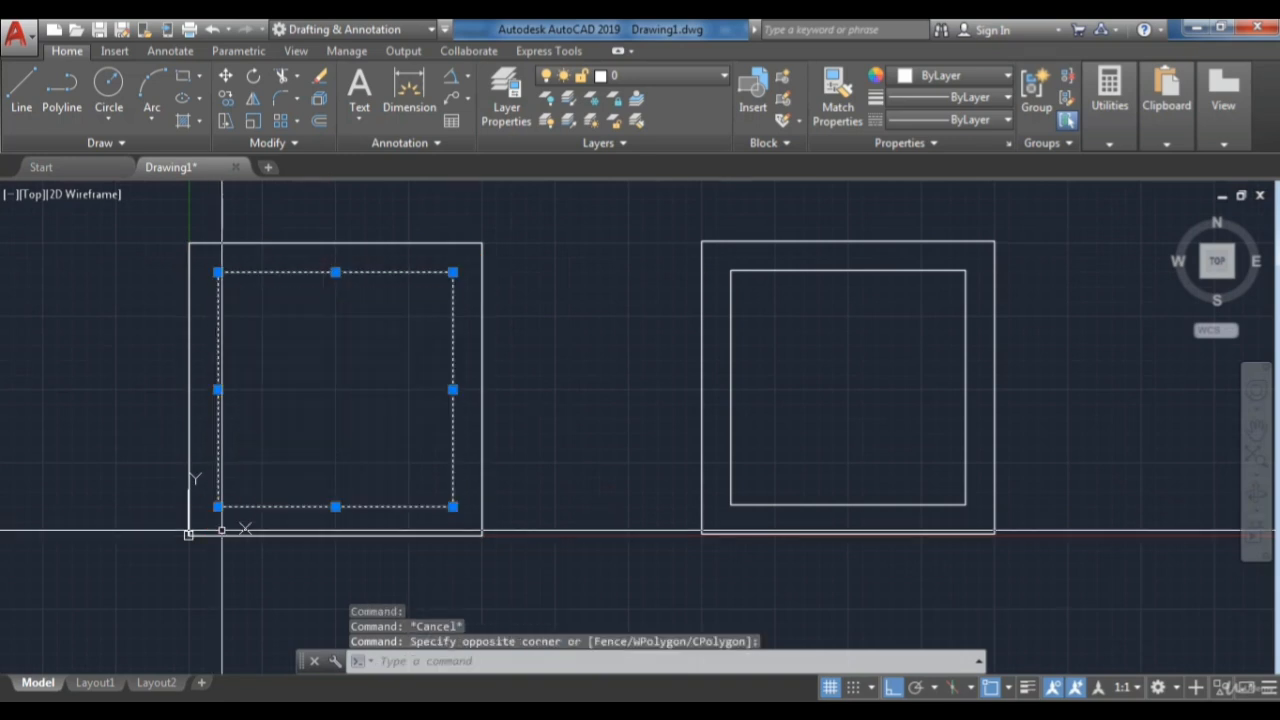
type("E")
key("Return")
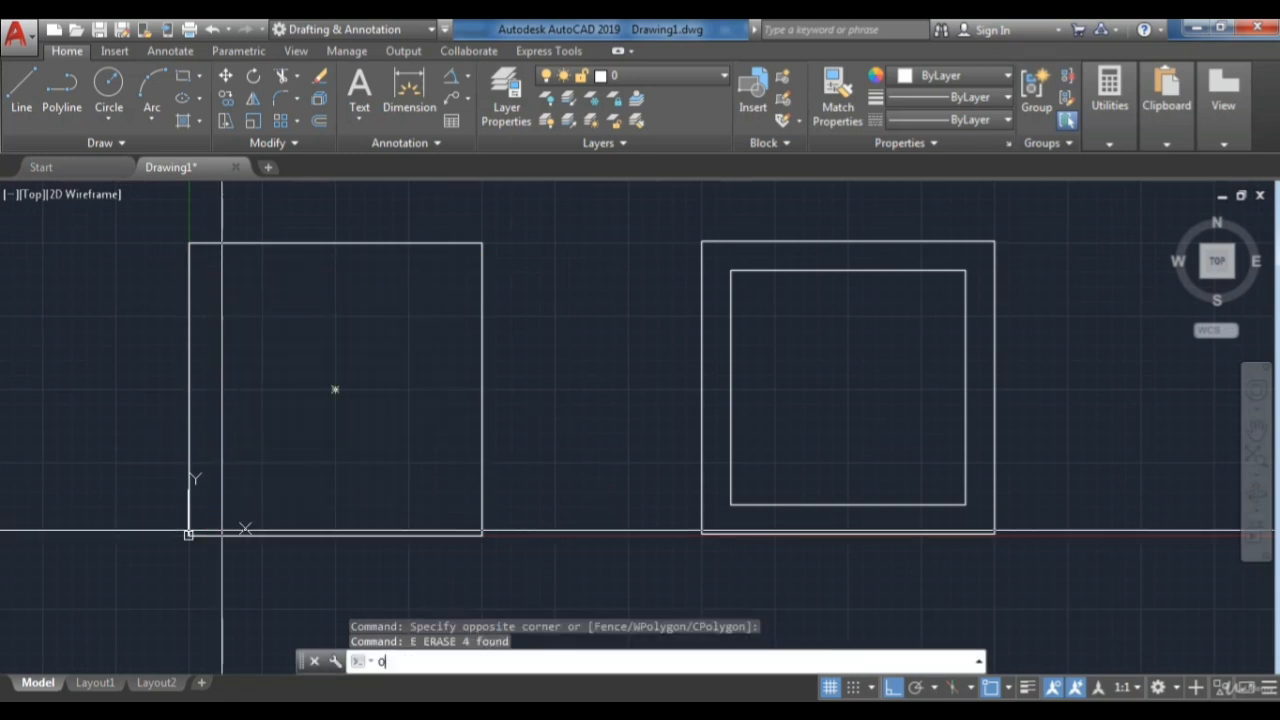
Step: Offset the joined square at the origin inward by a distance of 1 and end the Offset command
type("o")
key("Return")
key("Return")
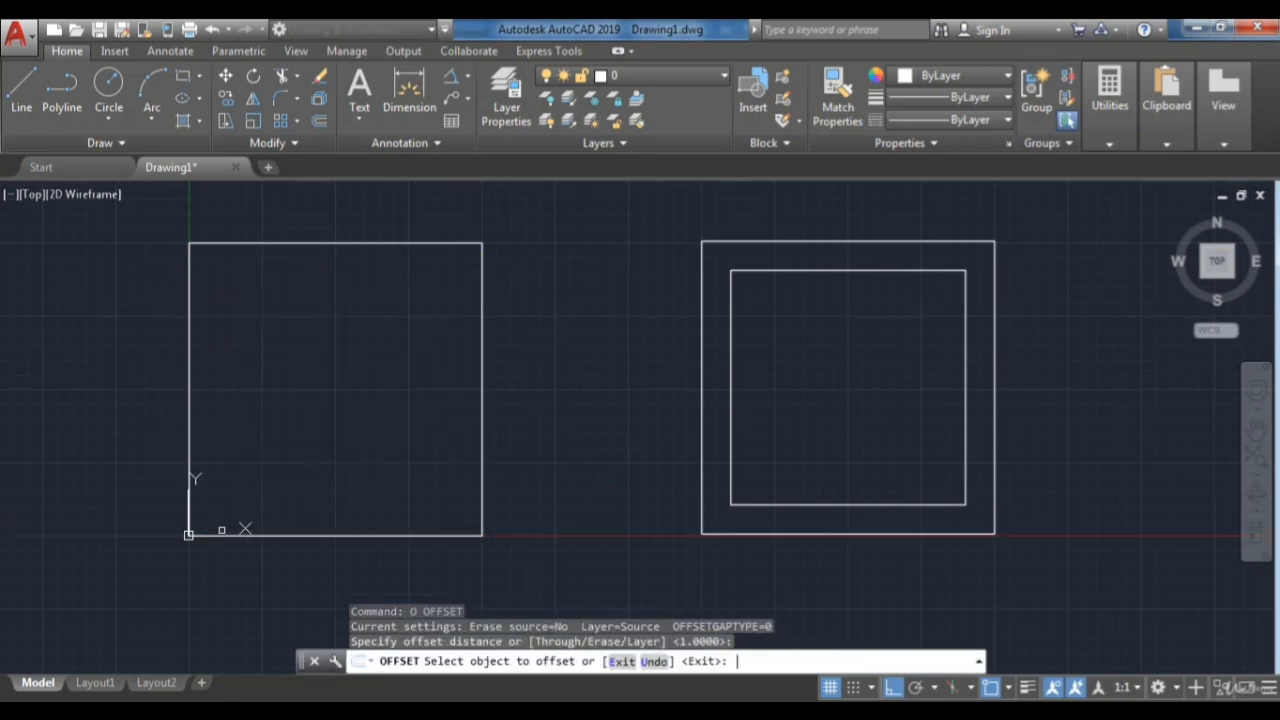
left_click(476, 418)
left_click(338, 416)
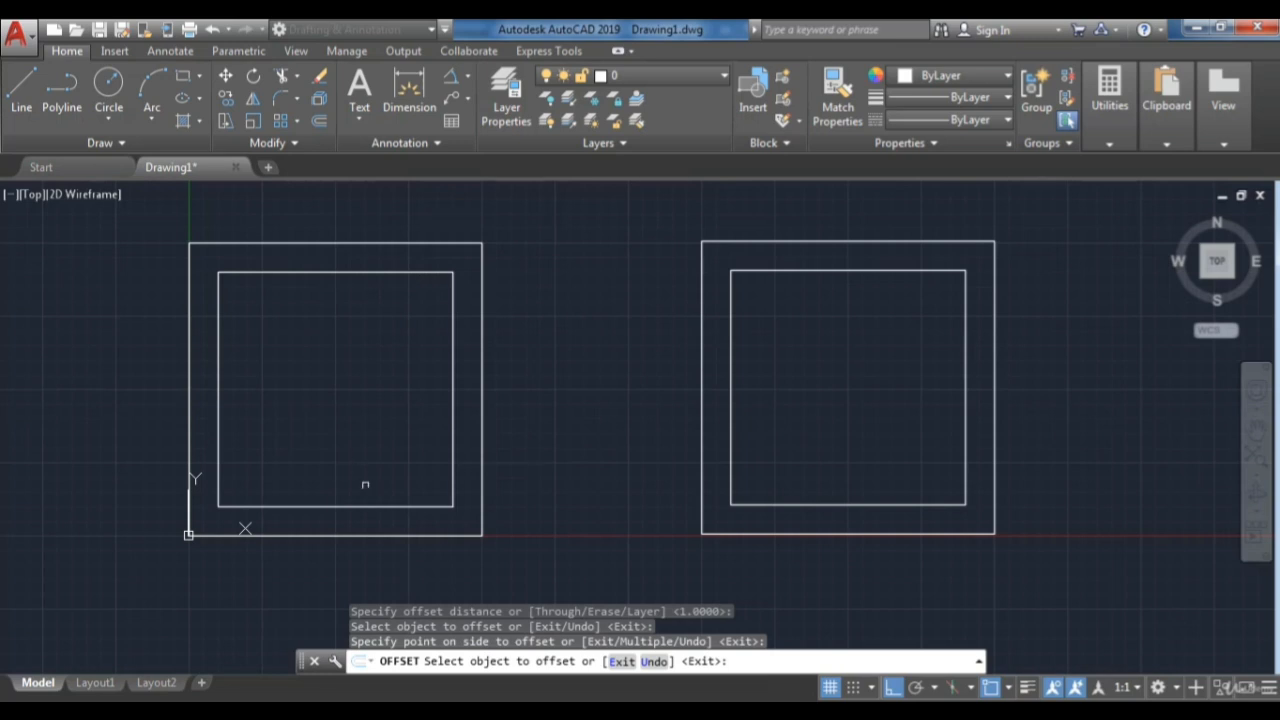
key("Escape")
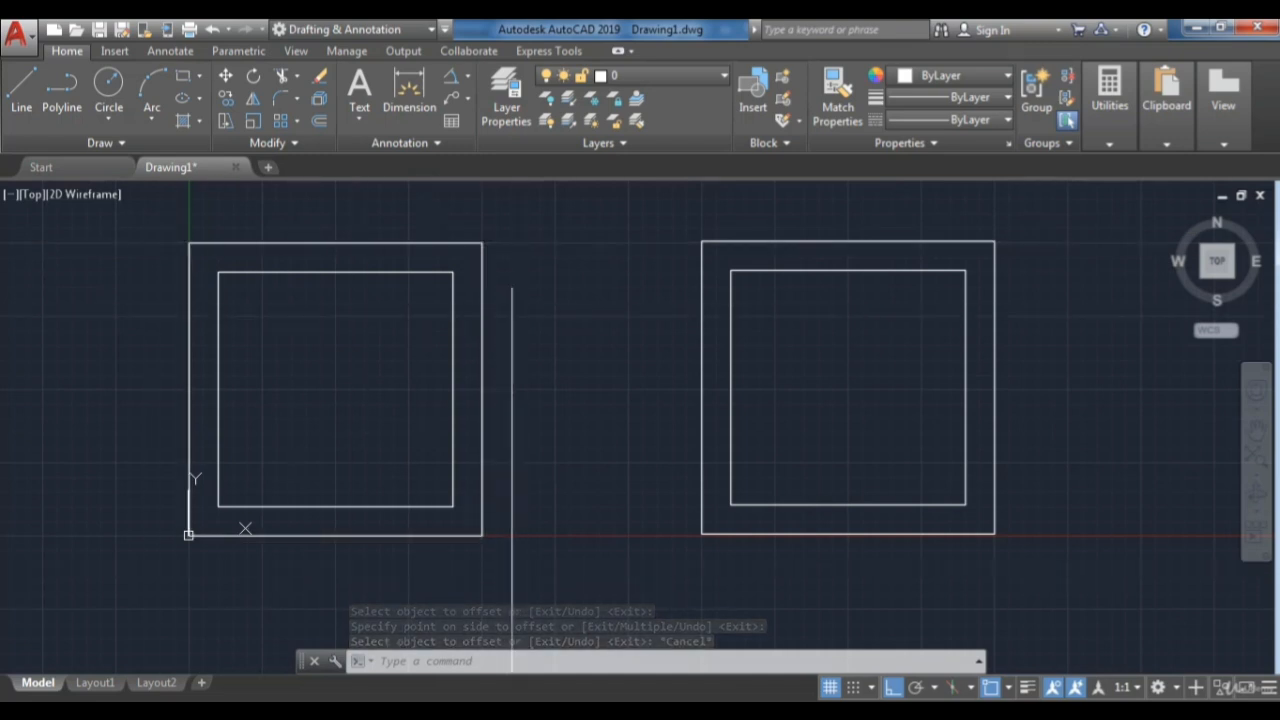
Step: Explode the outer square at the origin into separate lines
left_click(322, 99)
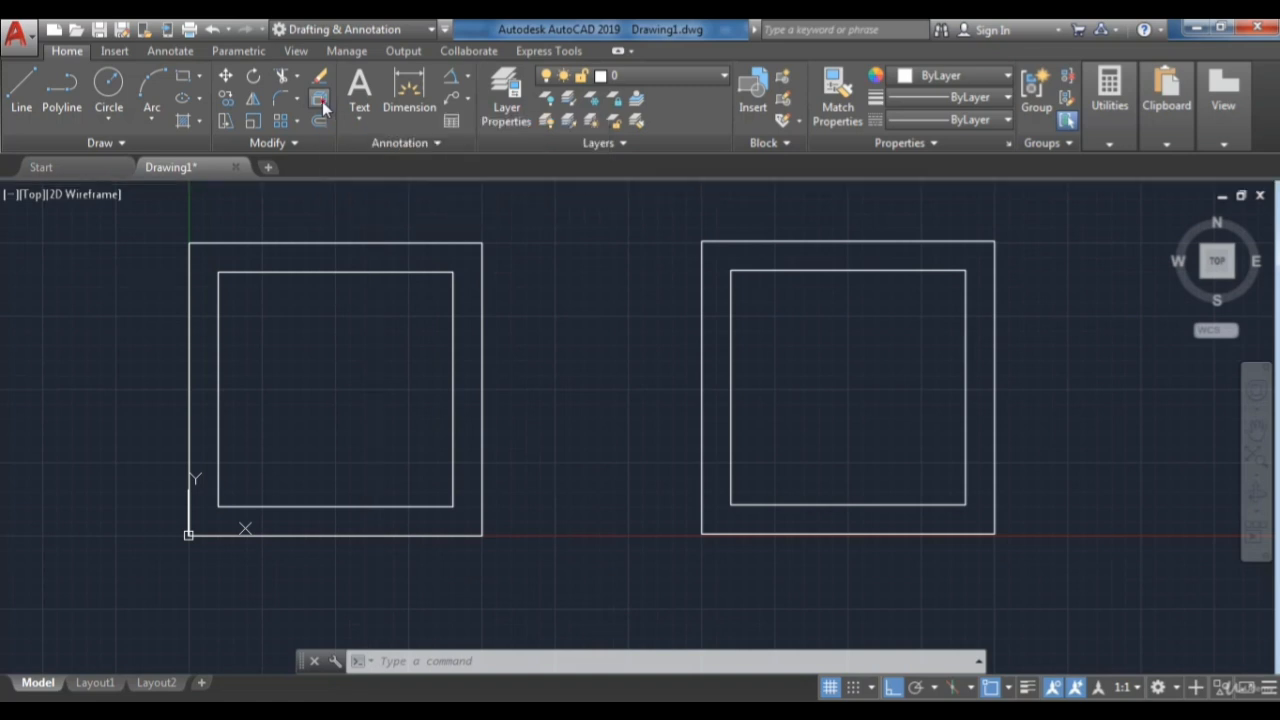
left_click(413, 241)
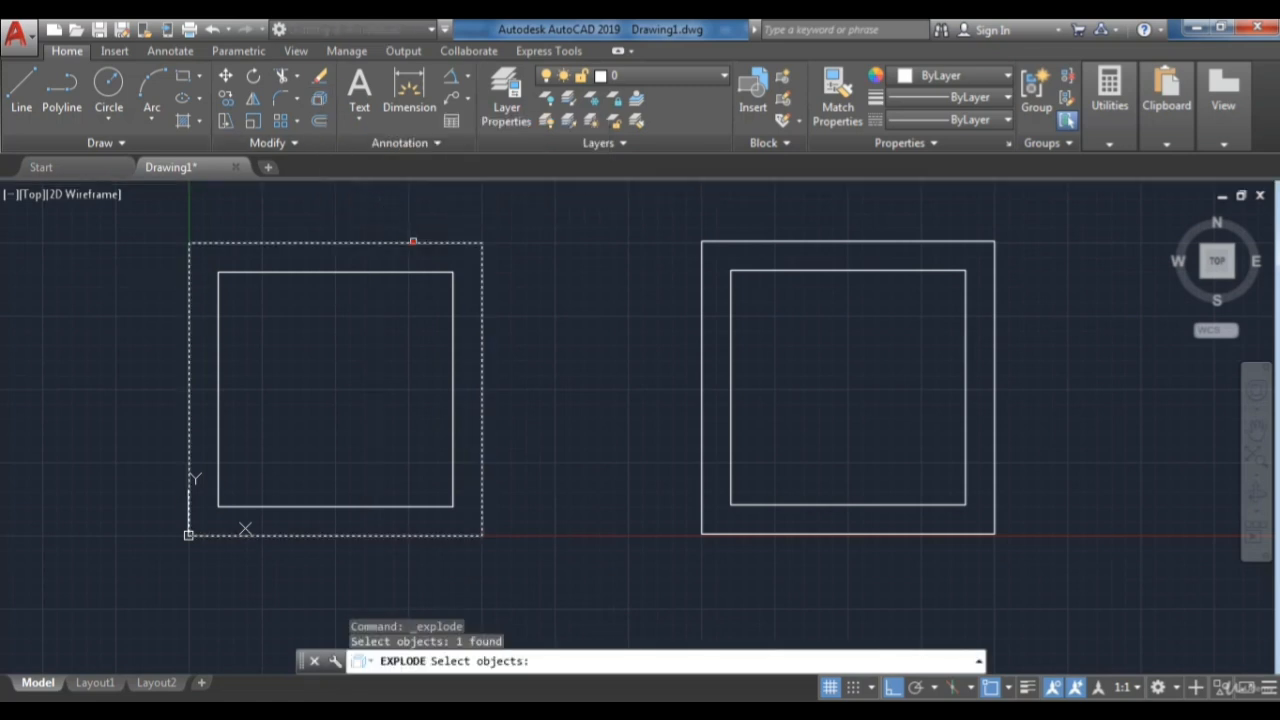
left_click(538, 394)
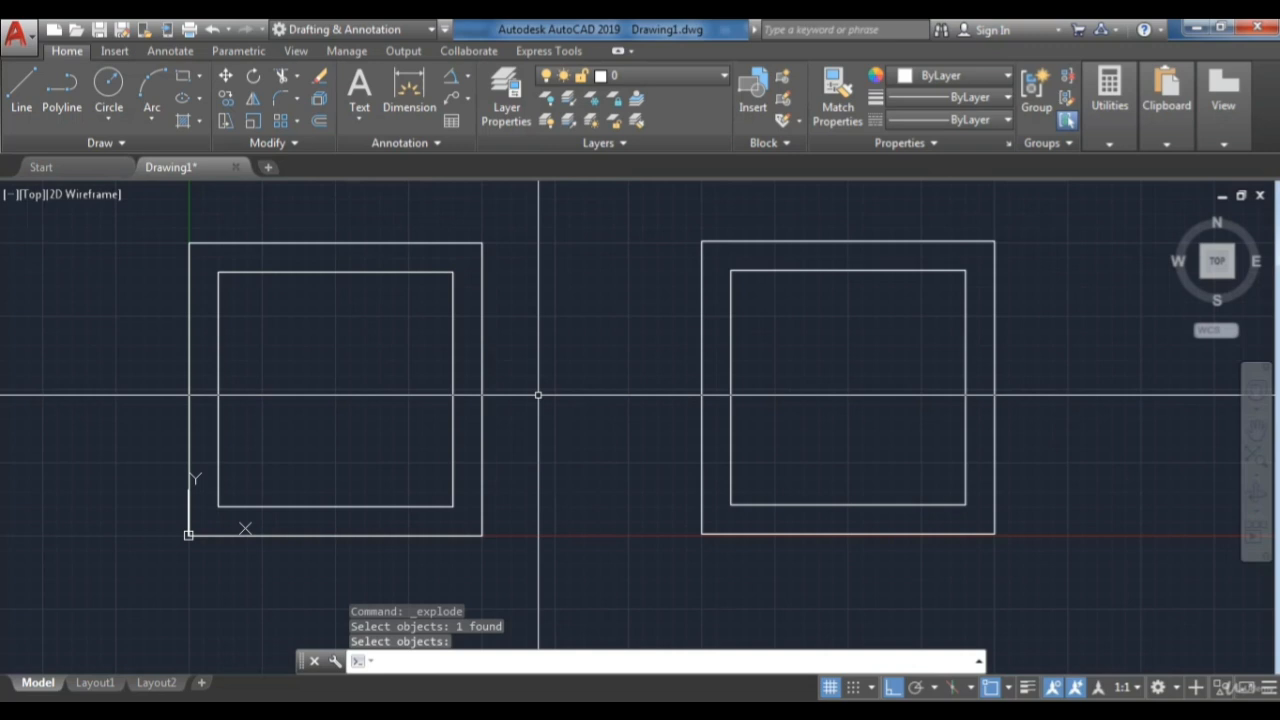
Step: Select the four exploded outer lines of the square at the origin one by one, then clear the selection
left_click(473, 365)
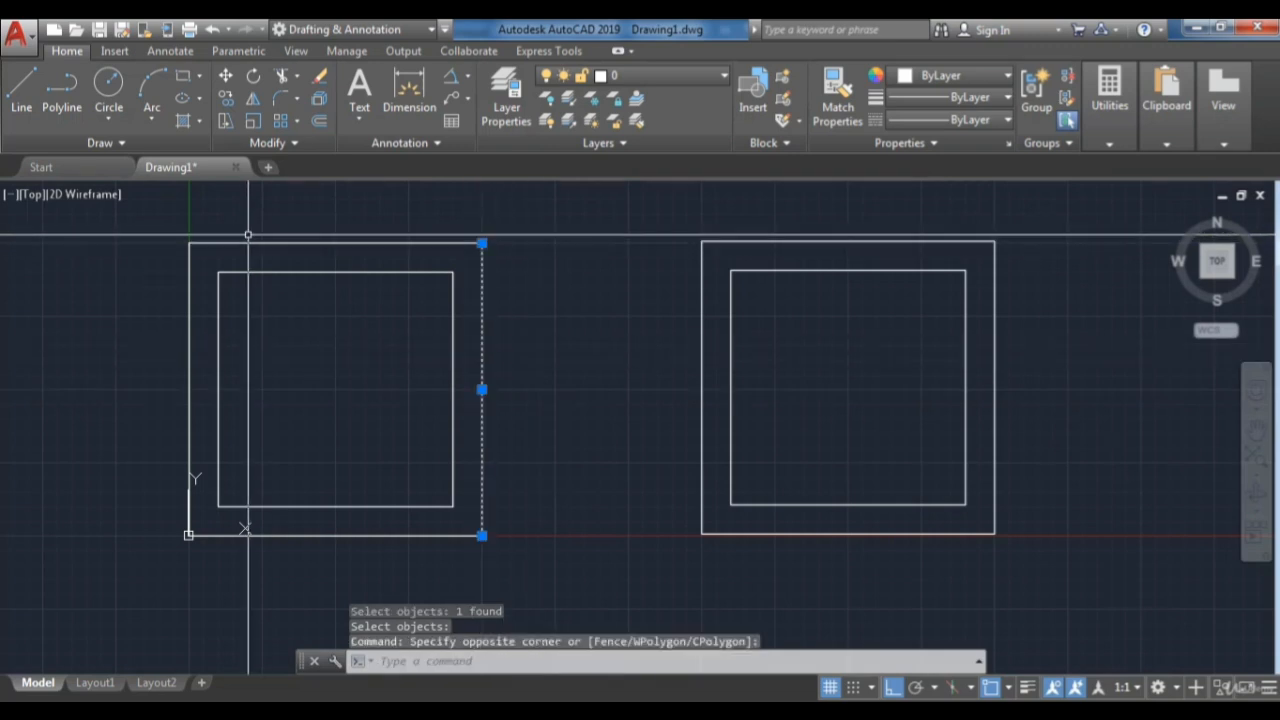
left_click(247, 234)
left_click(216, 253)
left_click(204, 265)
left_click(169, 289)
left_click(388, 523)
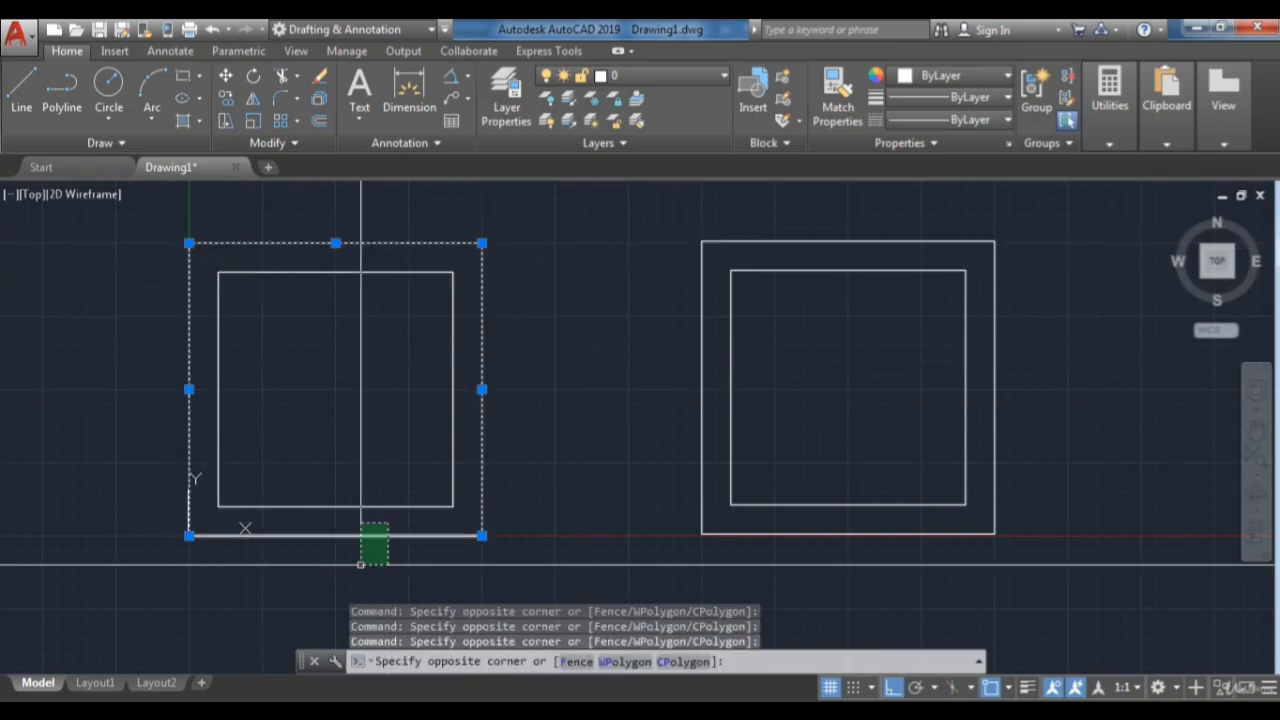
left_click(360, 566)
scroll(329, 495, "down", 4)
key("Escape")
key("Escape")
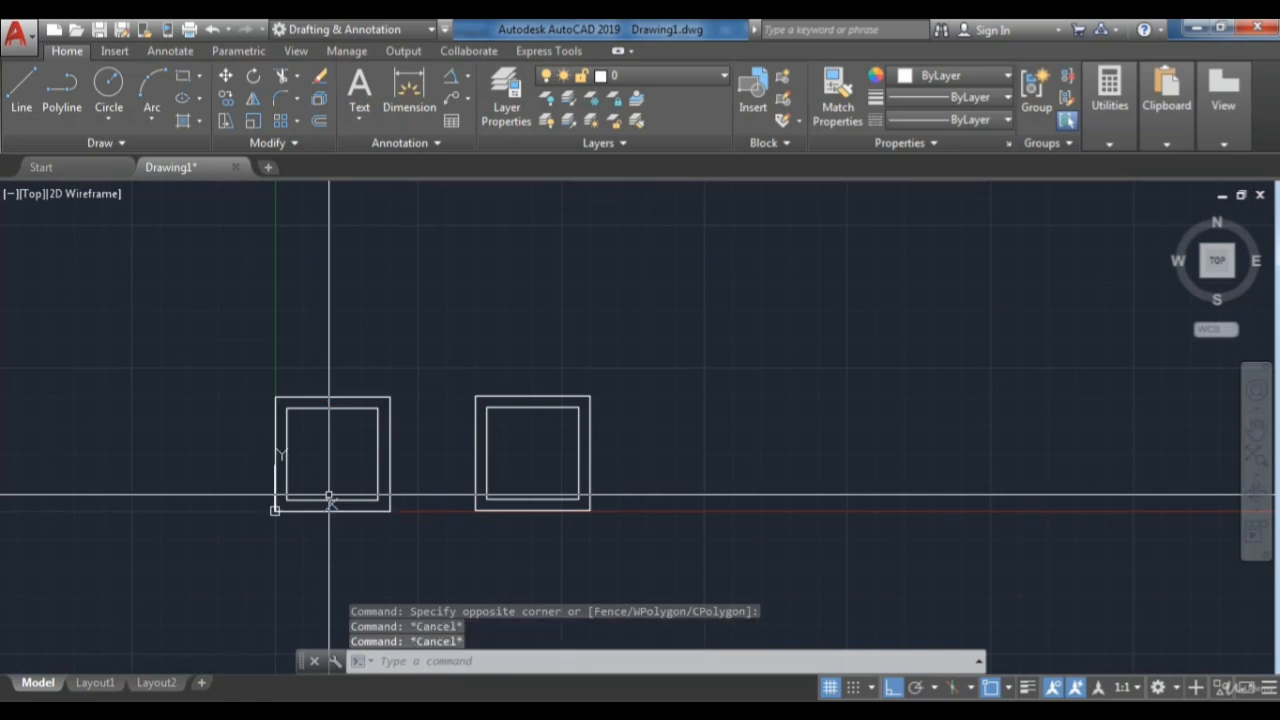
Step: Start a polyline in the empty area right of both squares with a 10-unit segment to the right and a 5-unit segment upward
middle_click_drag(570, 400, 414, 387)
middle_click_drag(572, 349, 510, 372)
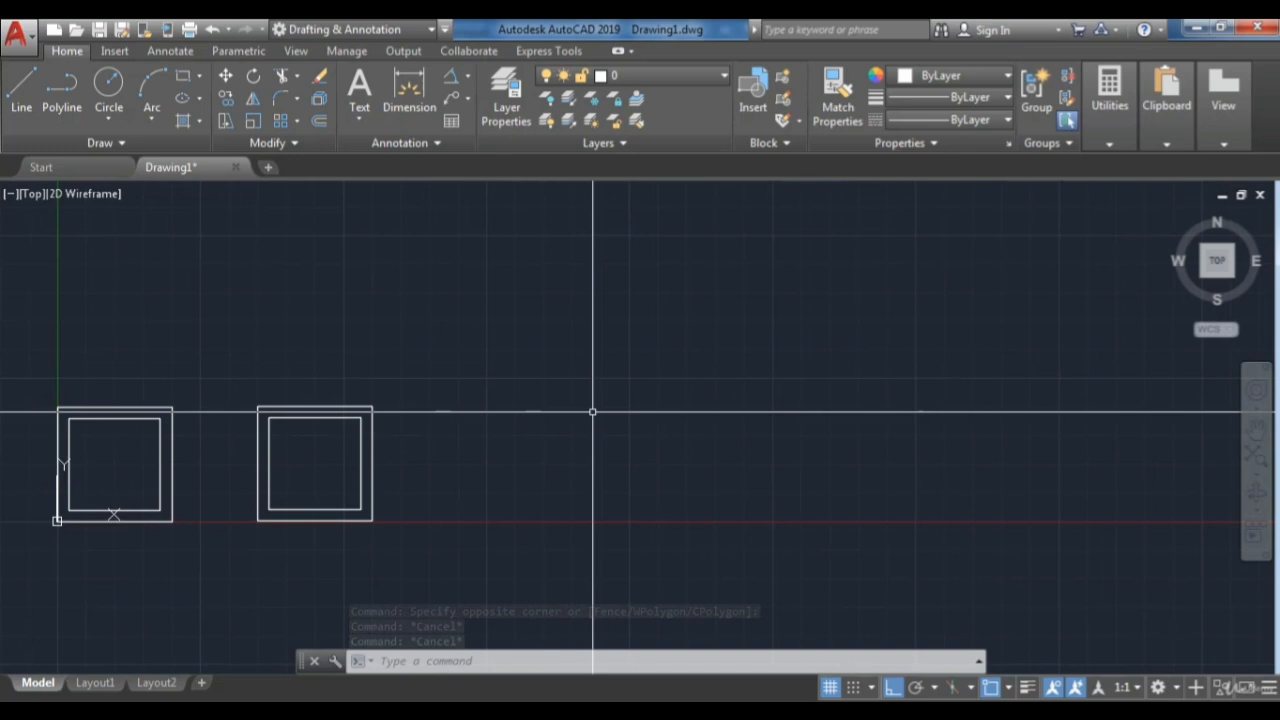
type("pl")
key("Return")
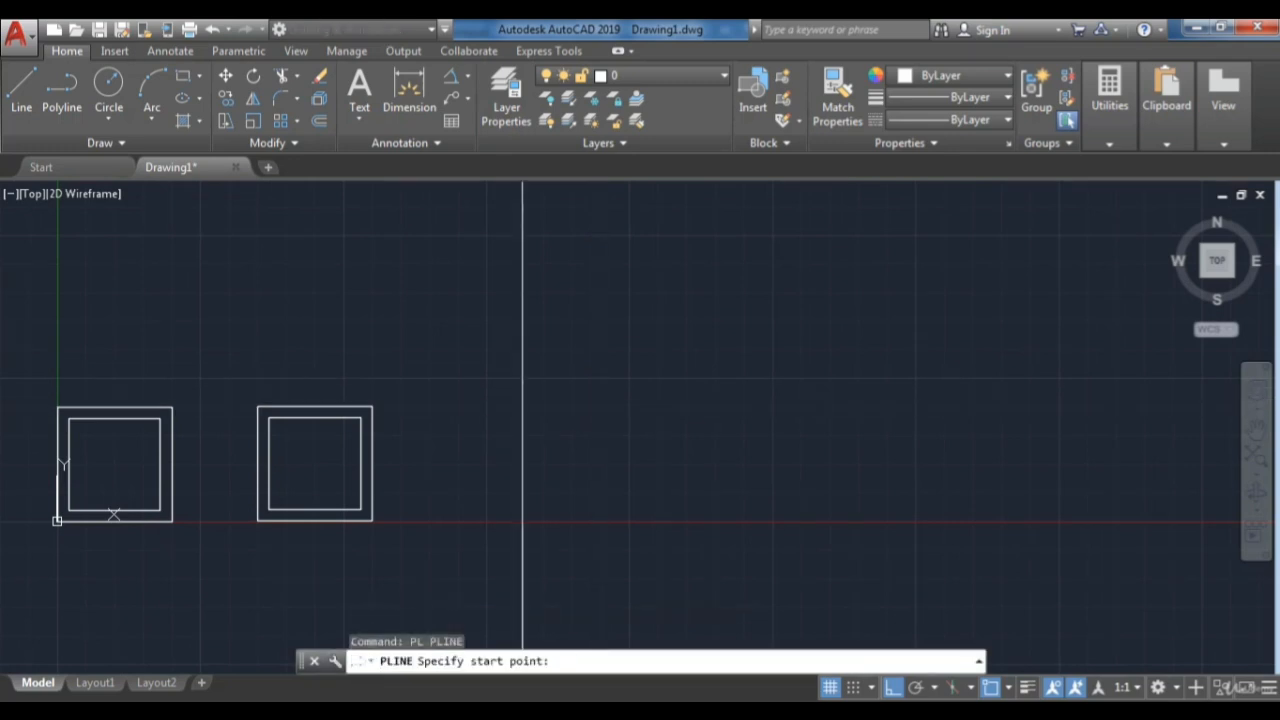
left_click(530, 418)
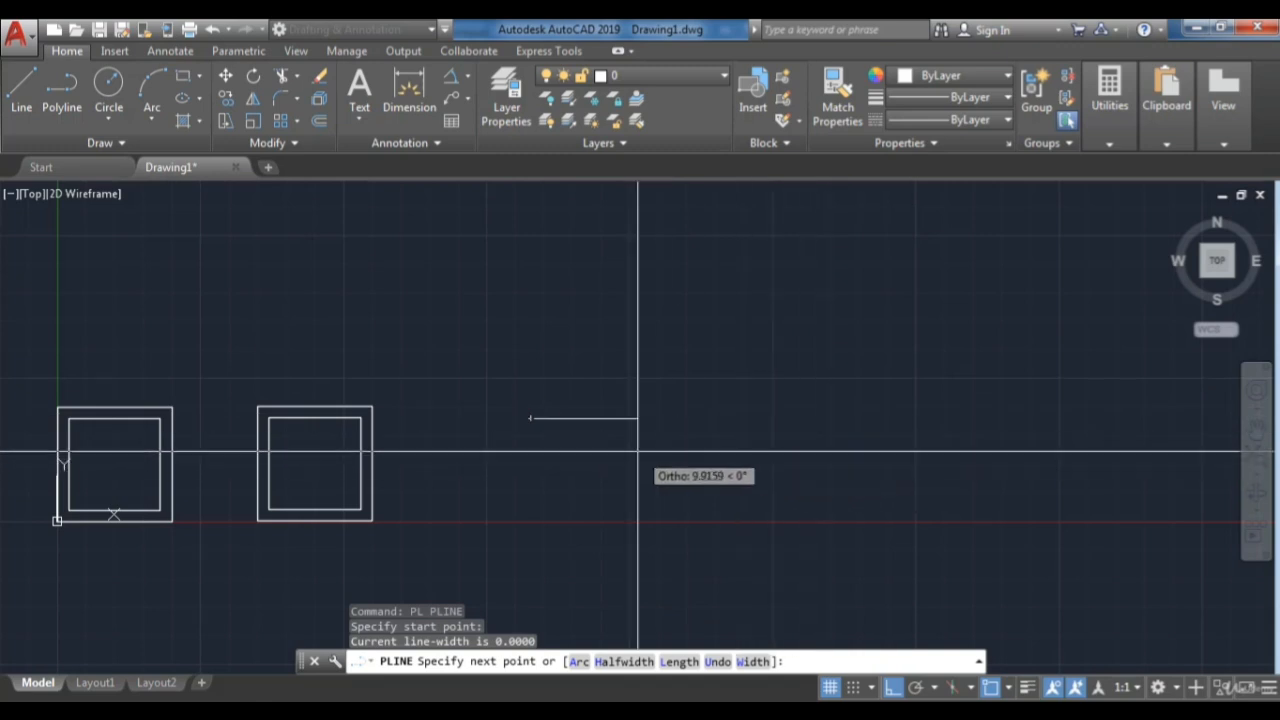
type("10")
key("Return")
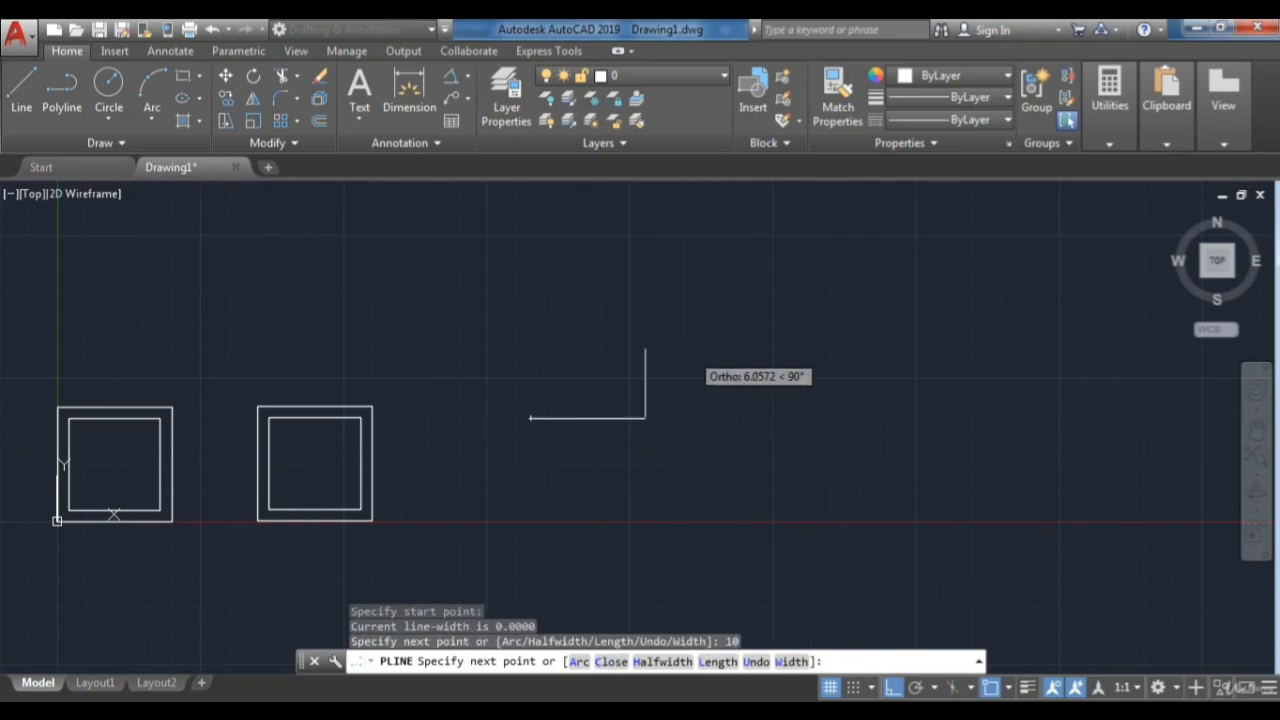
scroll(690, 370, "up", 3)
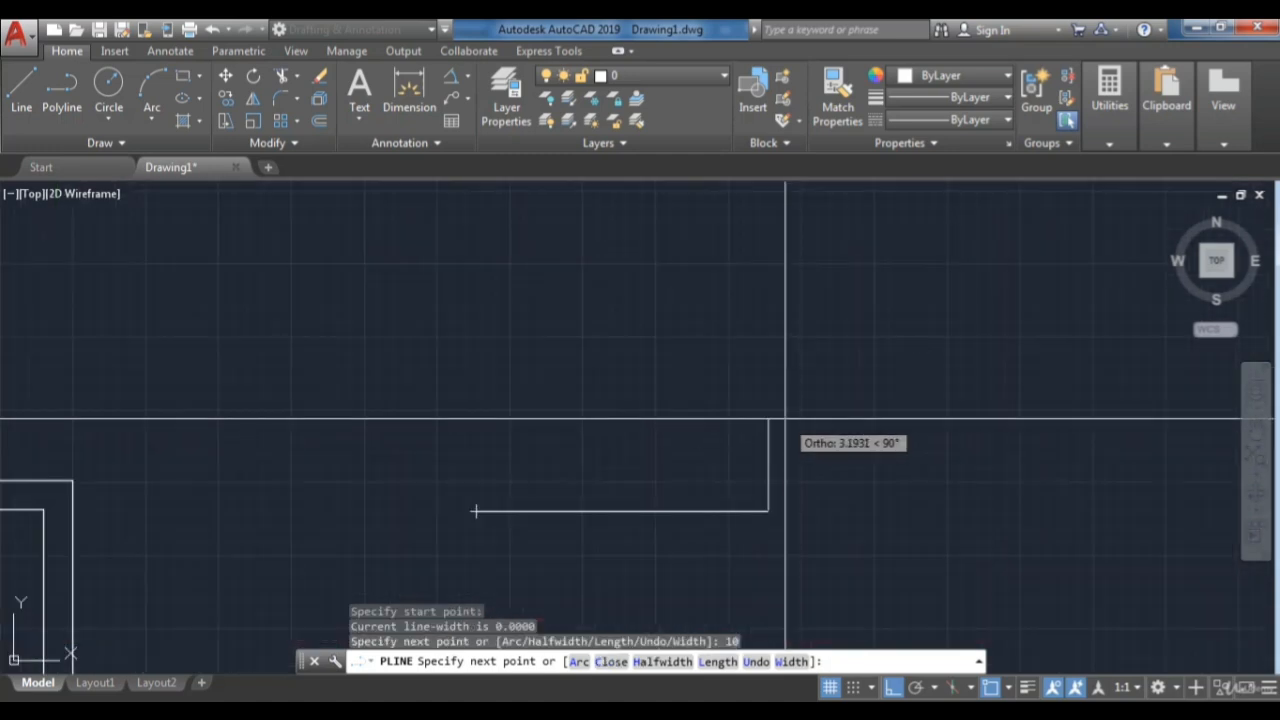
type("5")
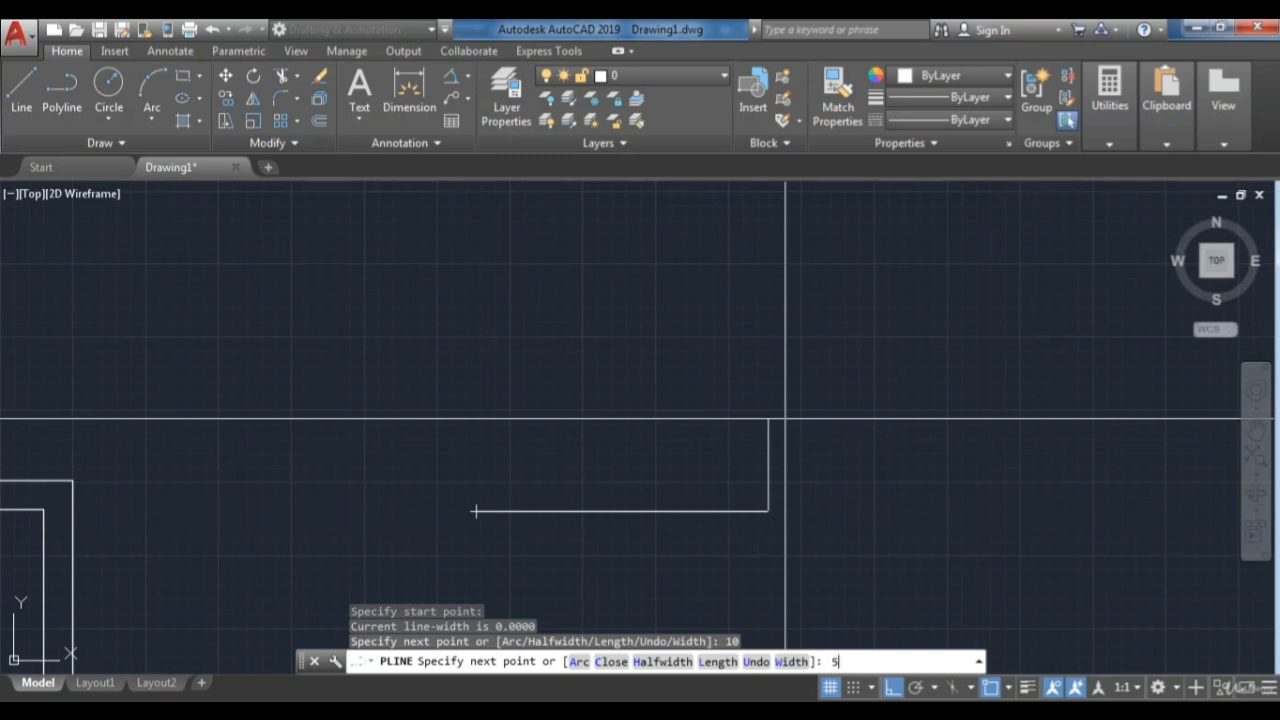
key("Return")
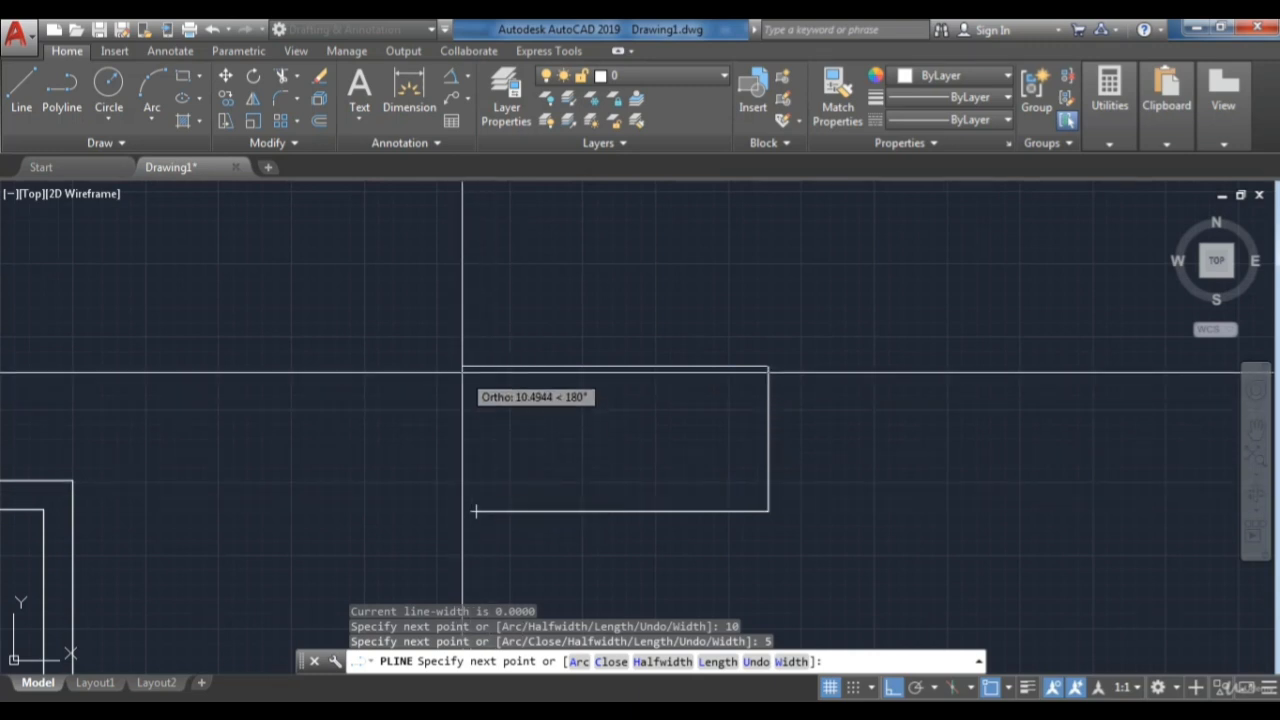
Step: Add a 2-unit polyline segment to the left and take it back with the command's Undo option
type("2")
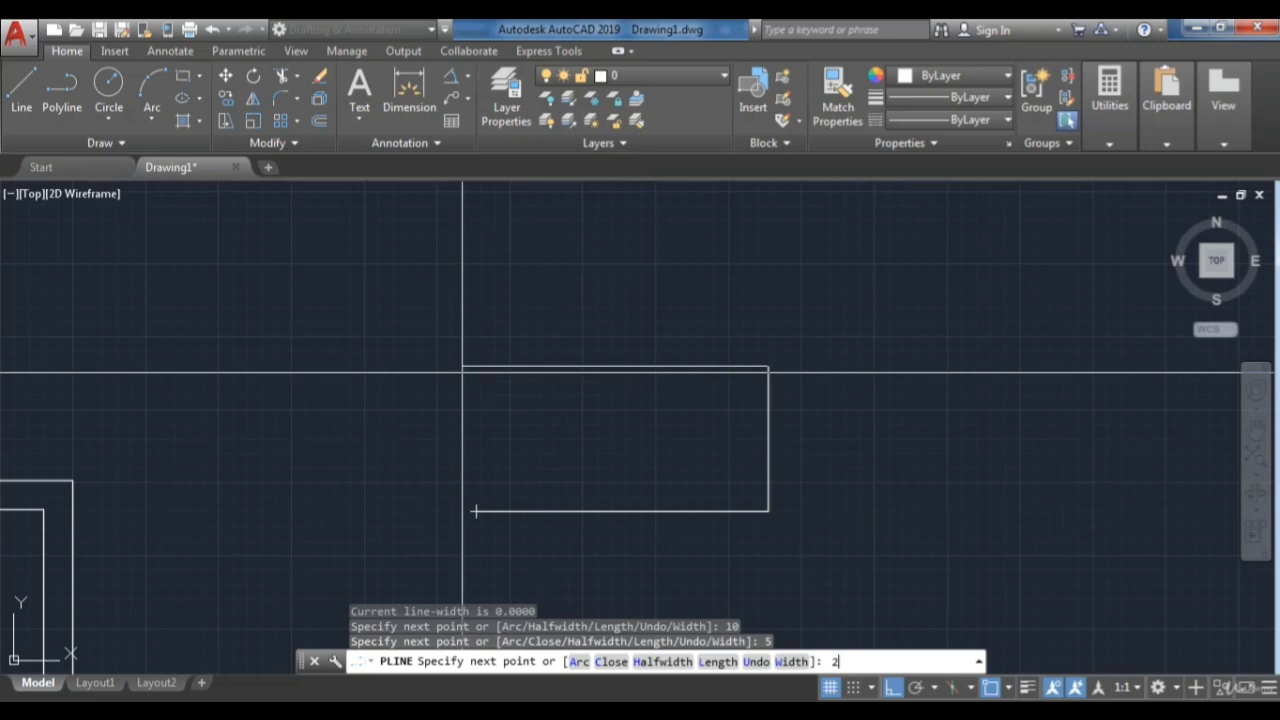
key("Return")
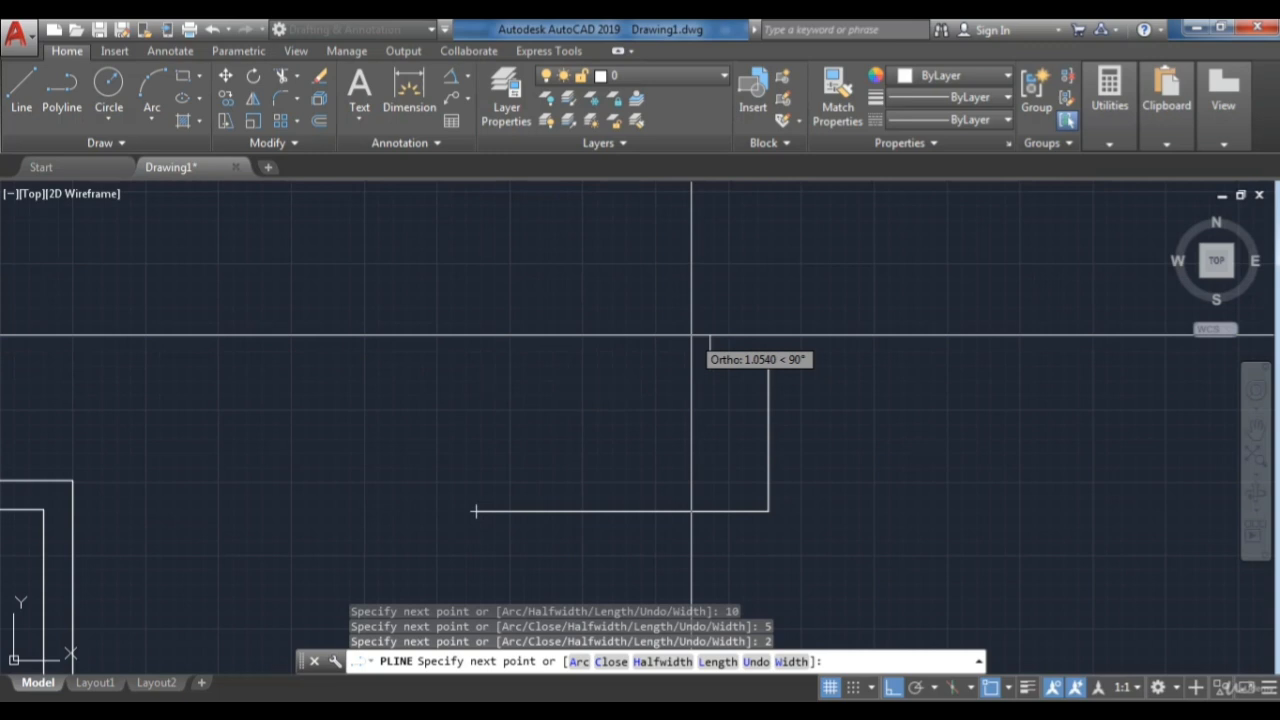
left_click(768, 366)
left_click(710, 366)
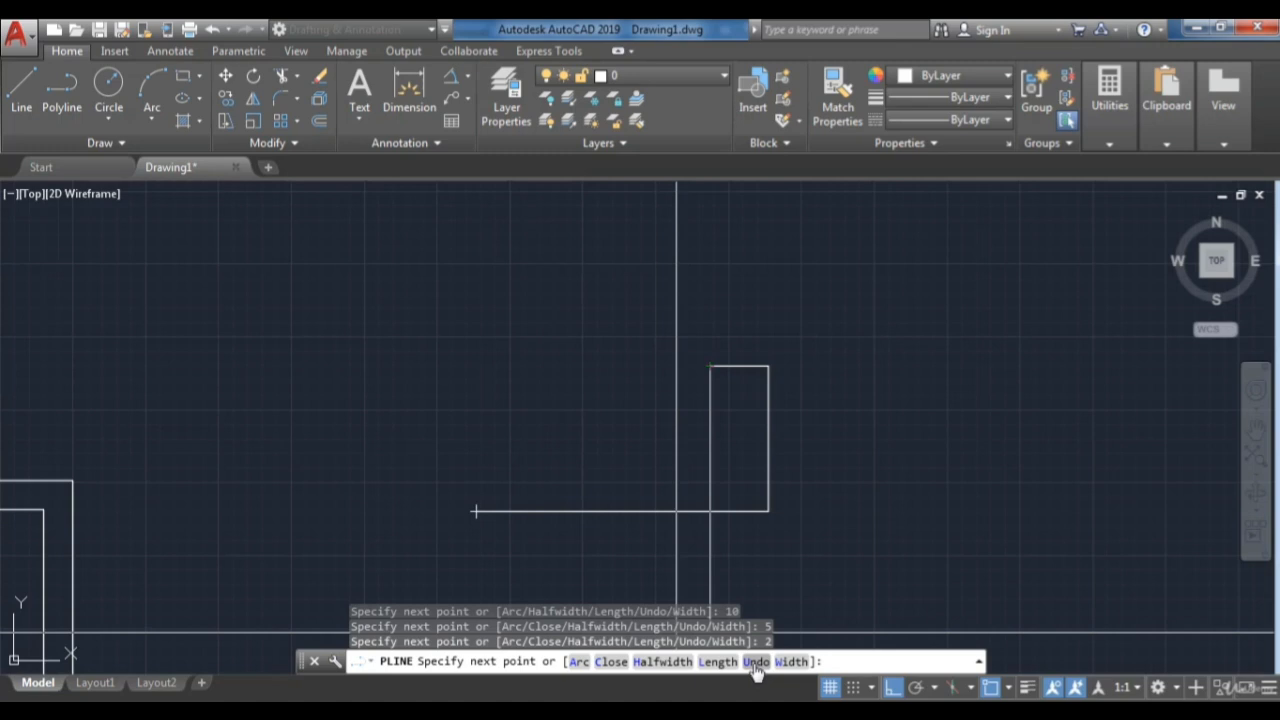
left_click(757, 662)
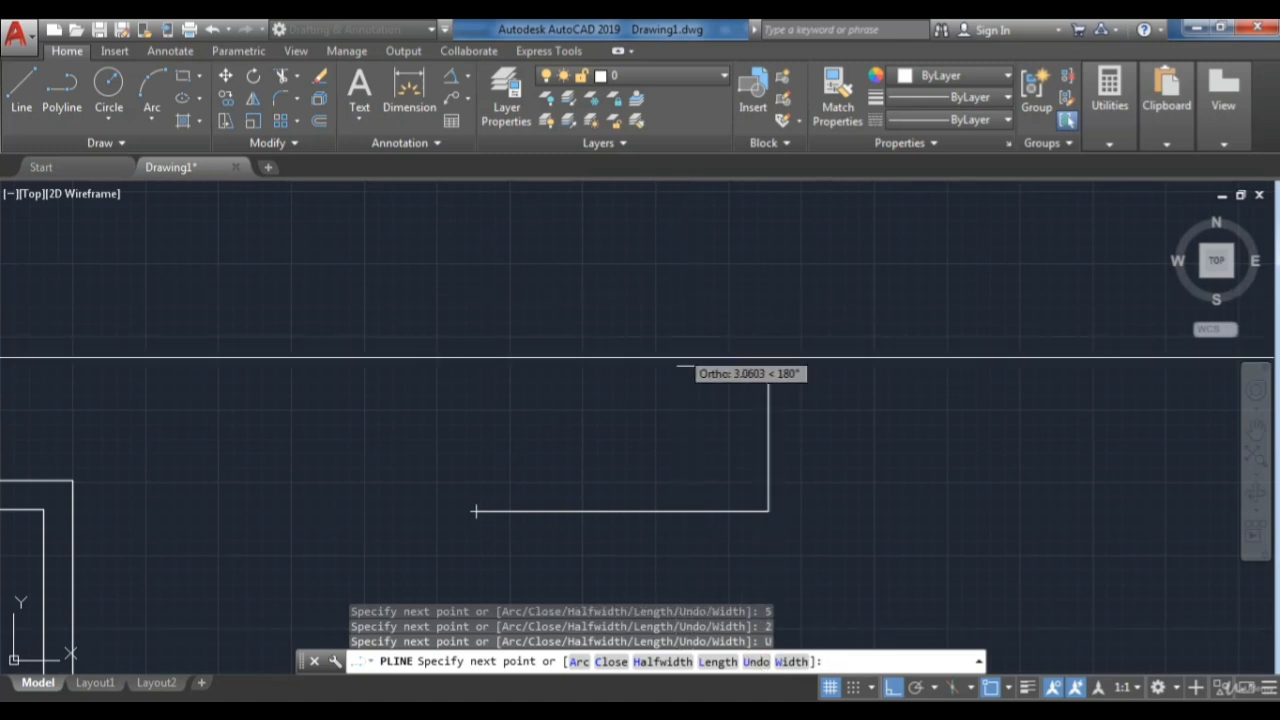
Step: Continue the polyline with a second-point arc curving up and to the left from the vertical segment's upper end
left_click(579, 664)
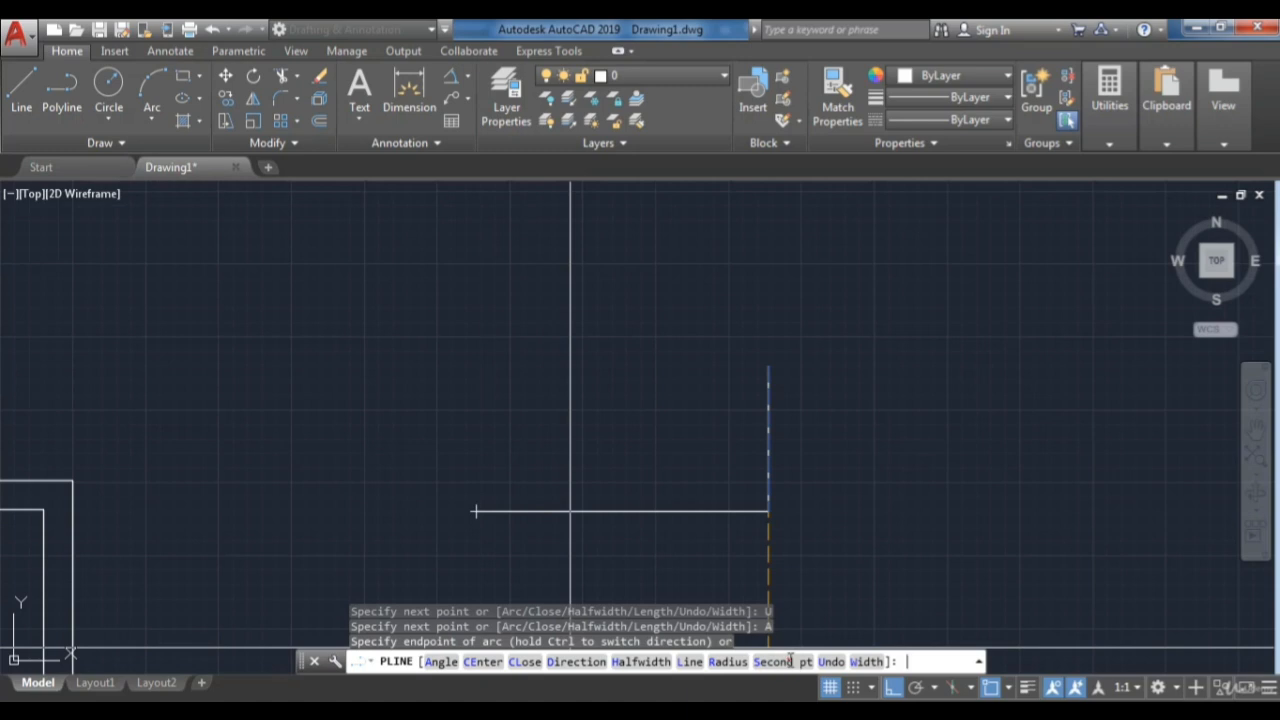
left_click(783, 662)
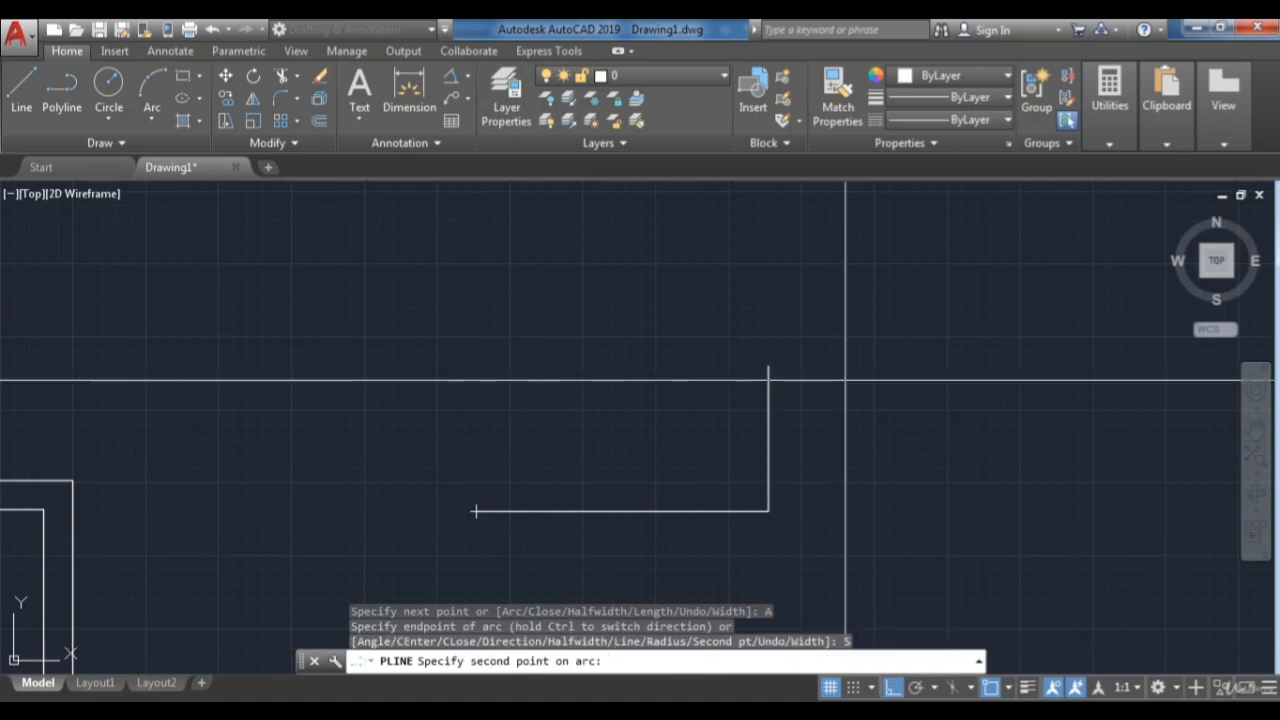
middle_click_drag(745, 325, 764, 418)
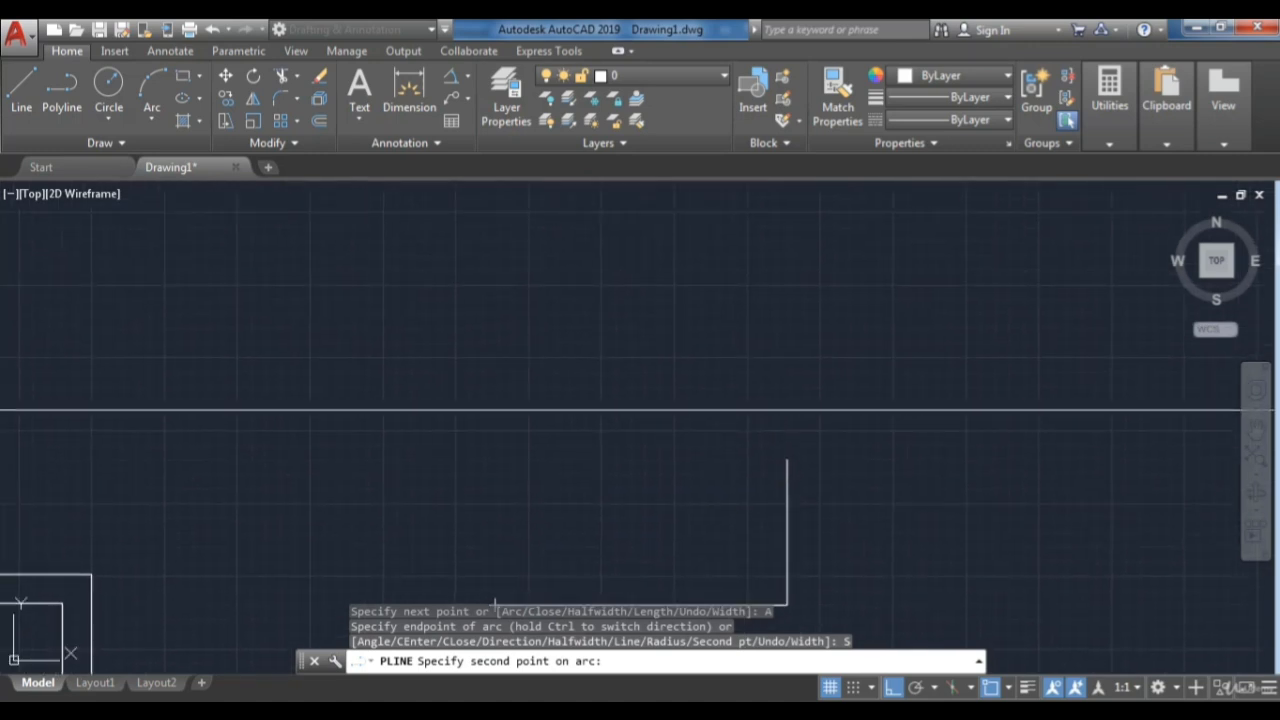
left_click(747, 396)
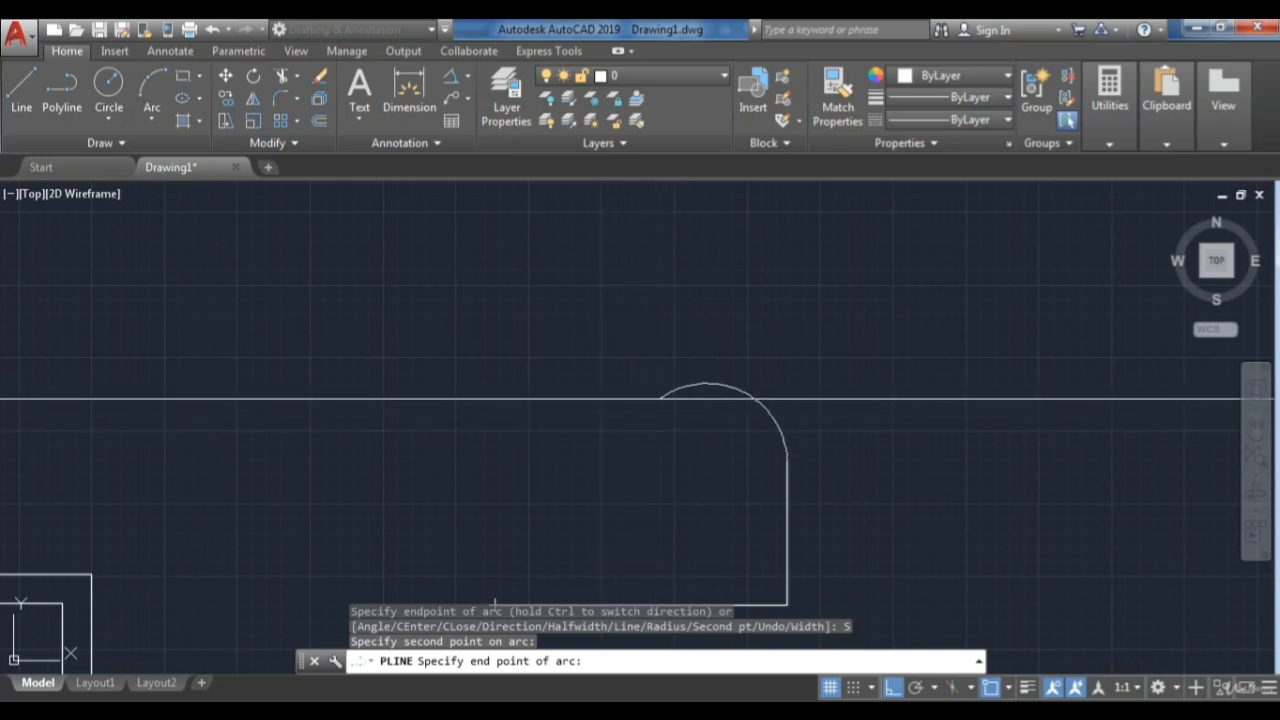
left_click(672, 378)
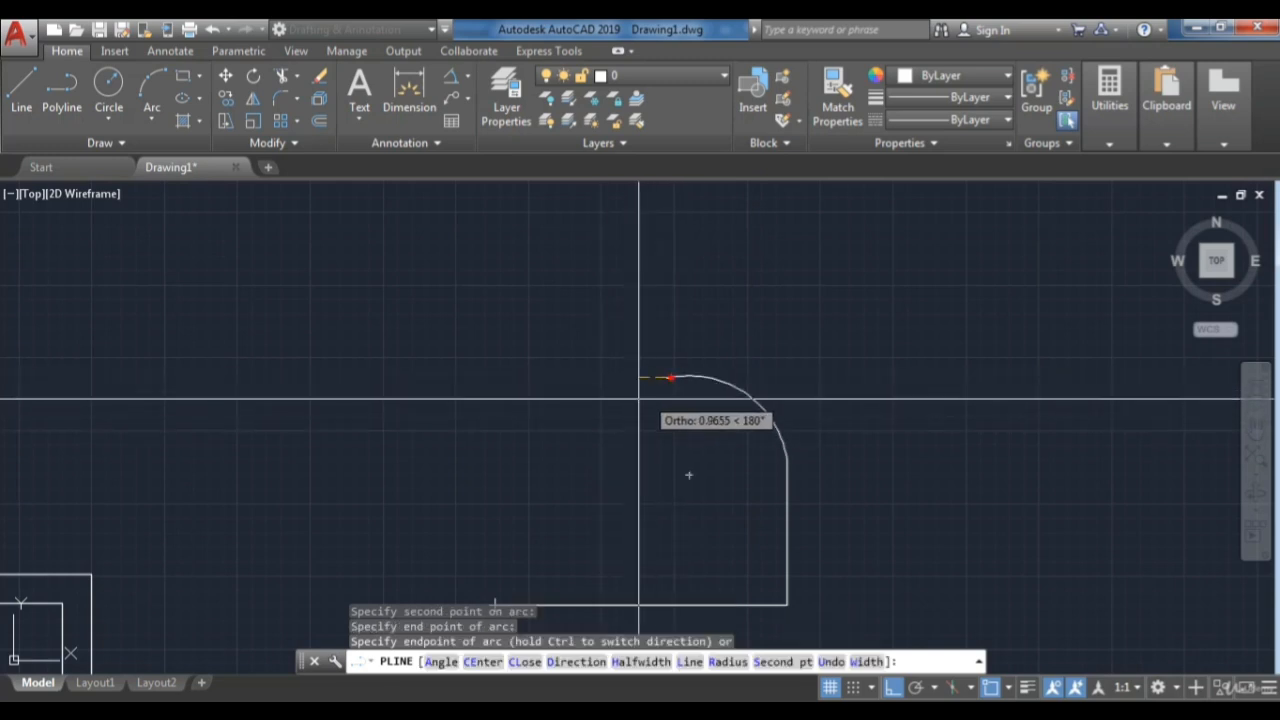
Step: Add a polyline arc with radius 2.5 ending 5 units straight above the first arc's end
middle_click_drag(496, 408, 686, 311)
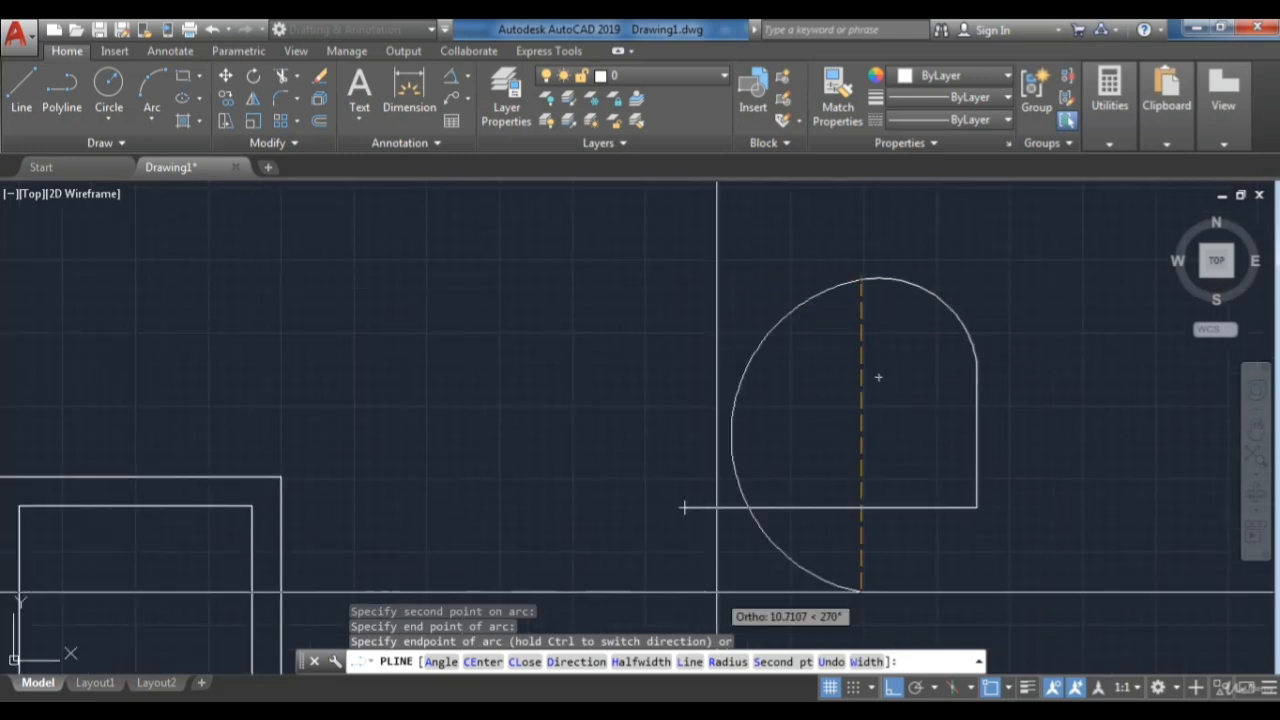
left_click(728, 662)
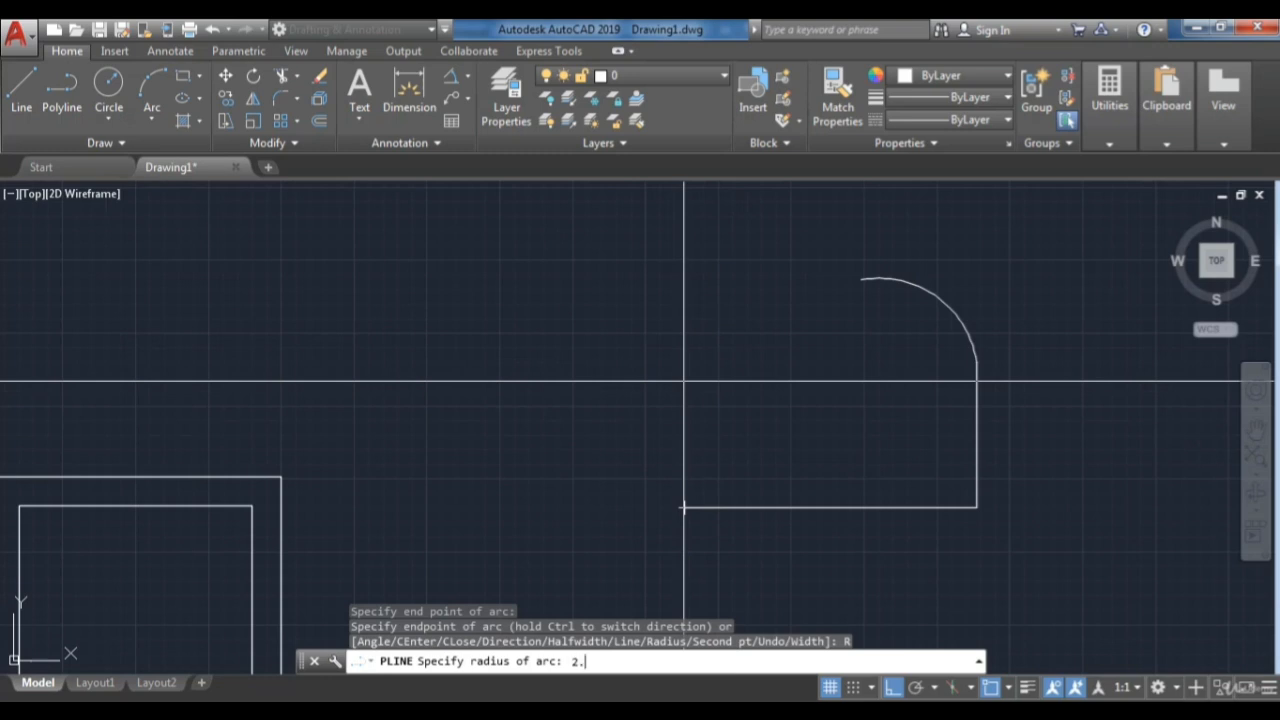
key("Return")
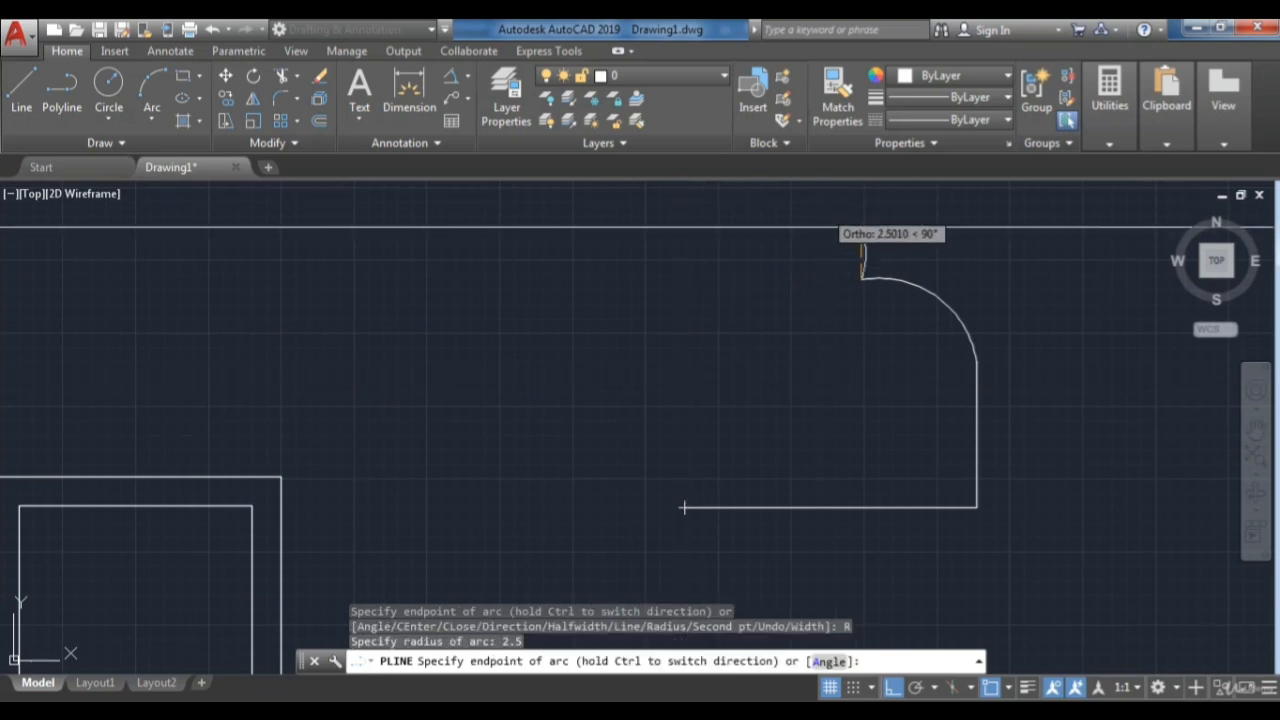
middle_click_drag(820, 228, 791, 365)
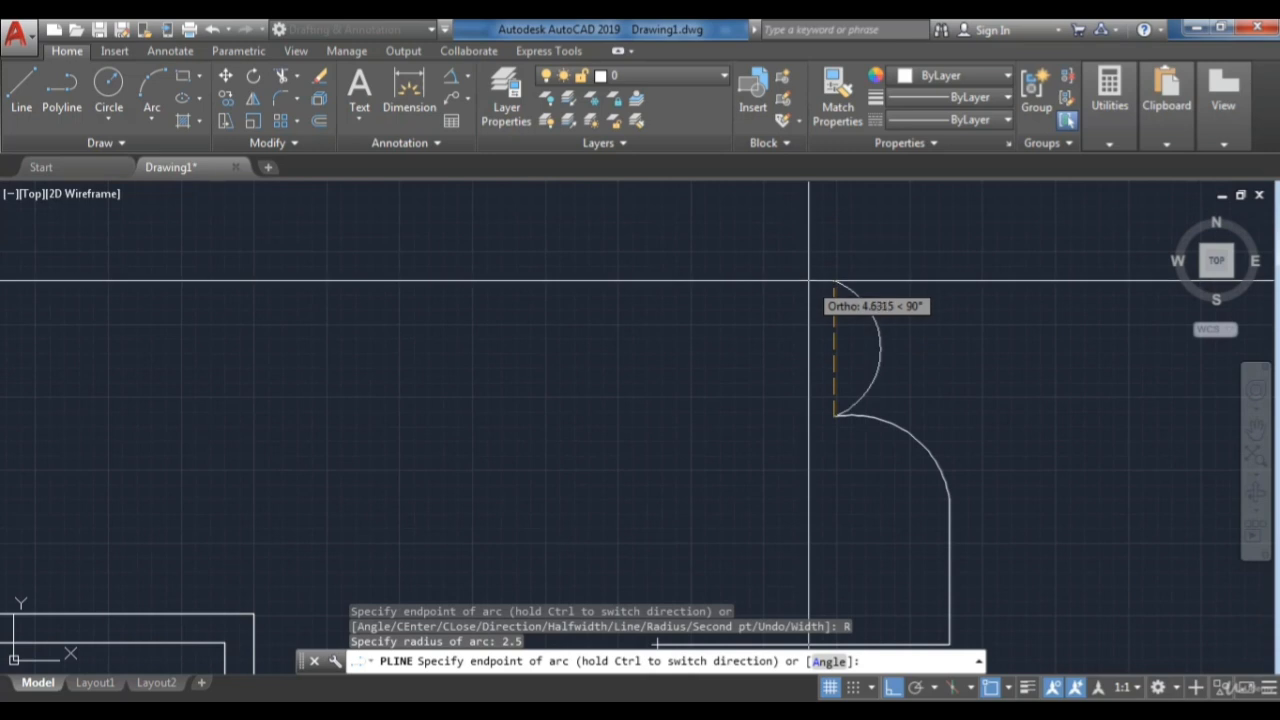
type("5")
key("Return")
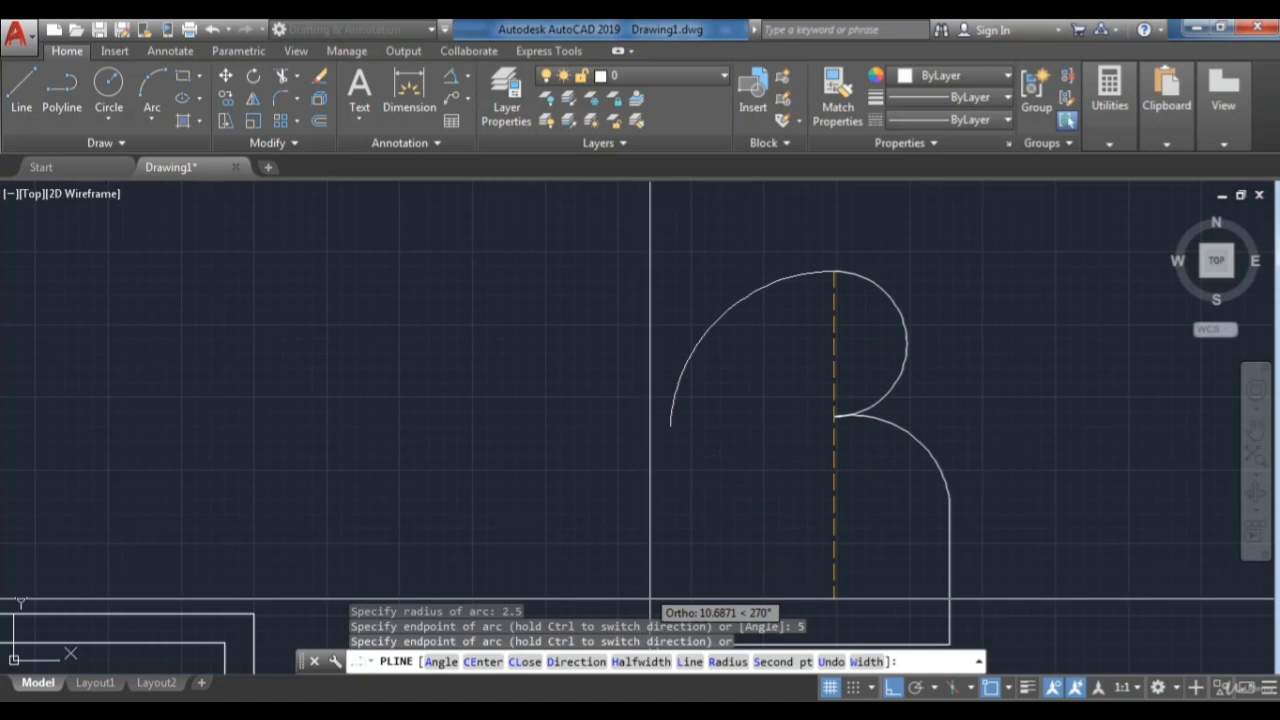
Step: Switch the polyline back to line mode, add a 3-unit segment to the left and close the shape
left_click(690, 662)
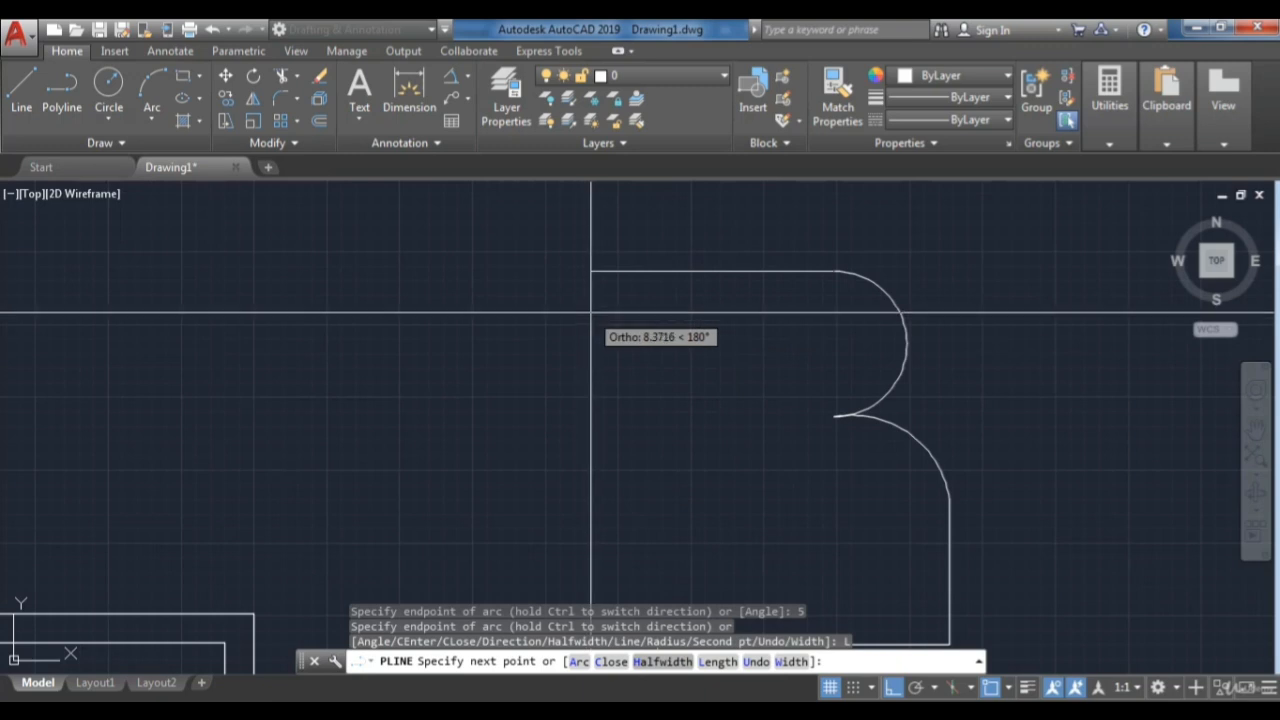
scroll(629, 308, "down", 2)
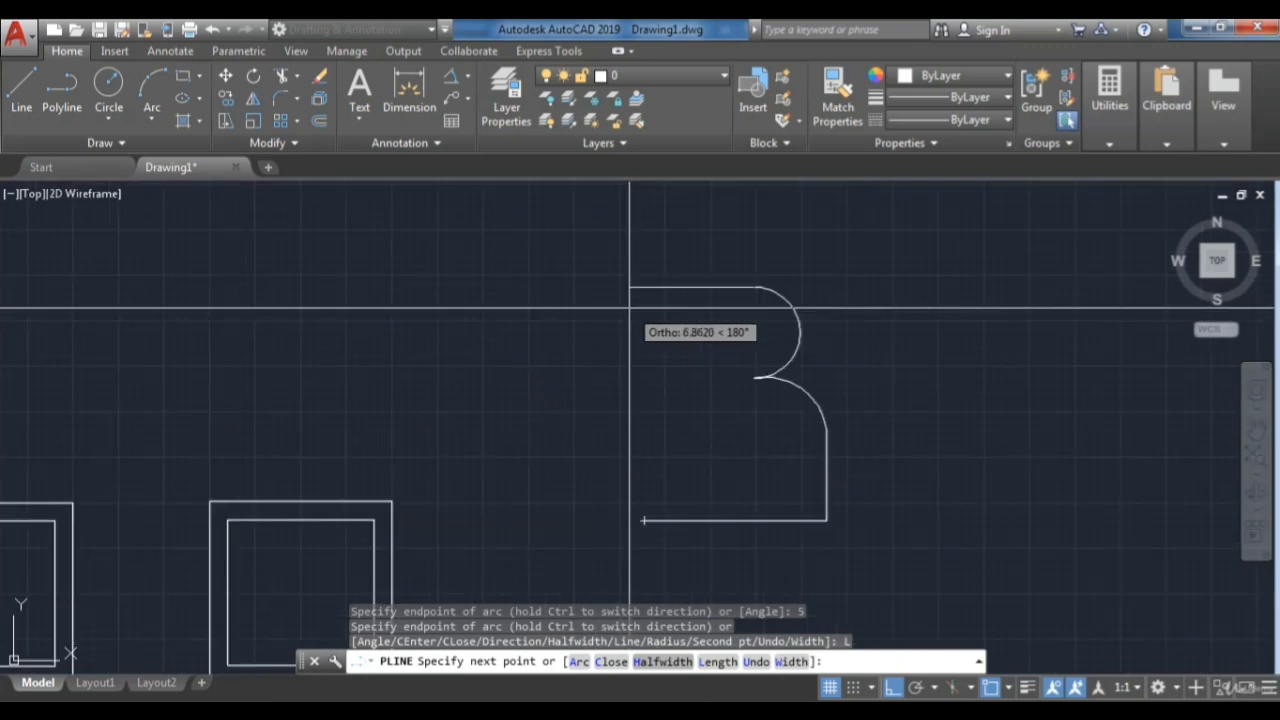
type("3")
key("Return")
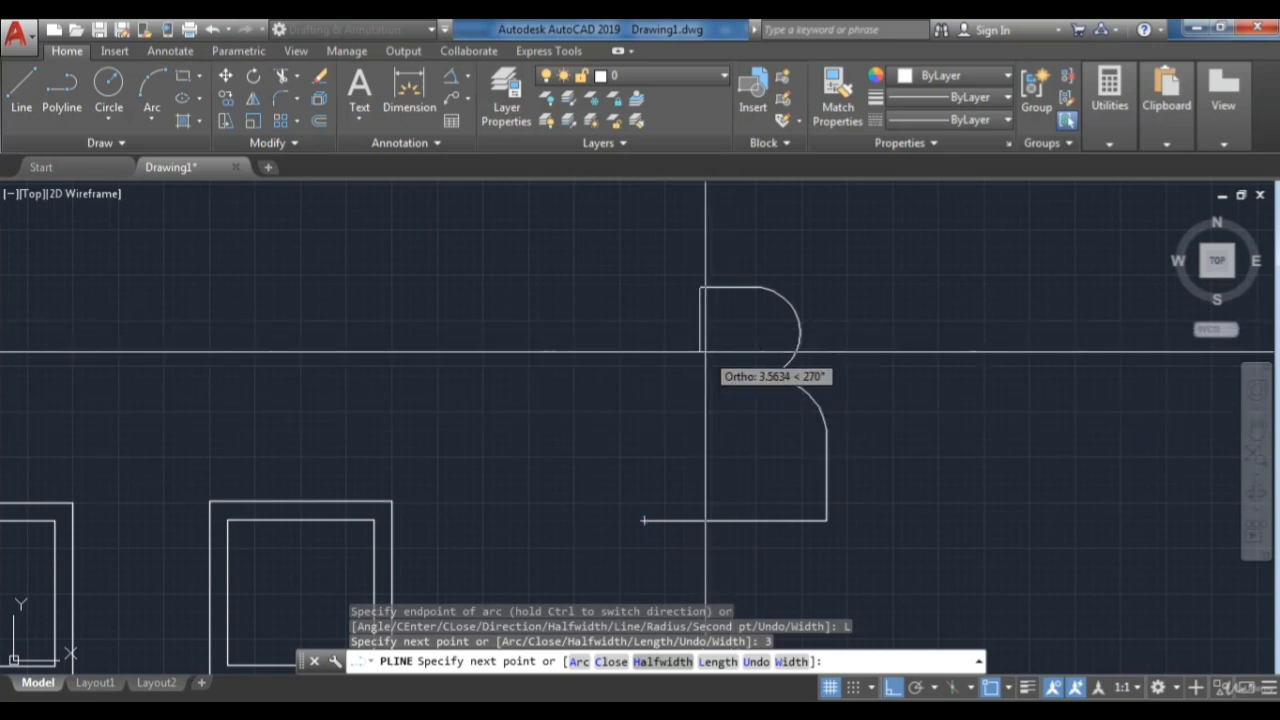
left_click(651, 520)
type("c")
key("Return")
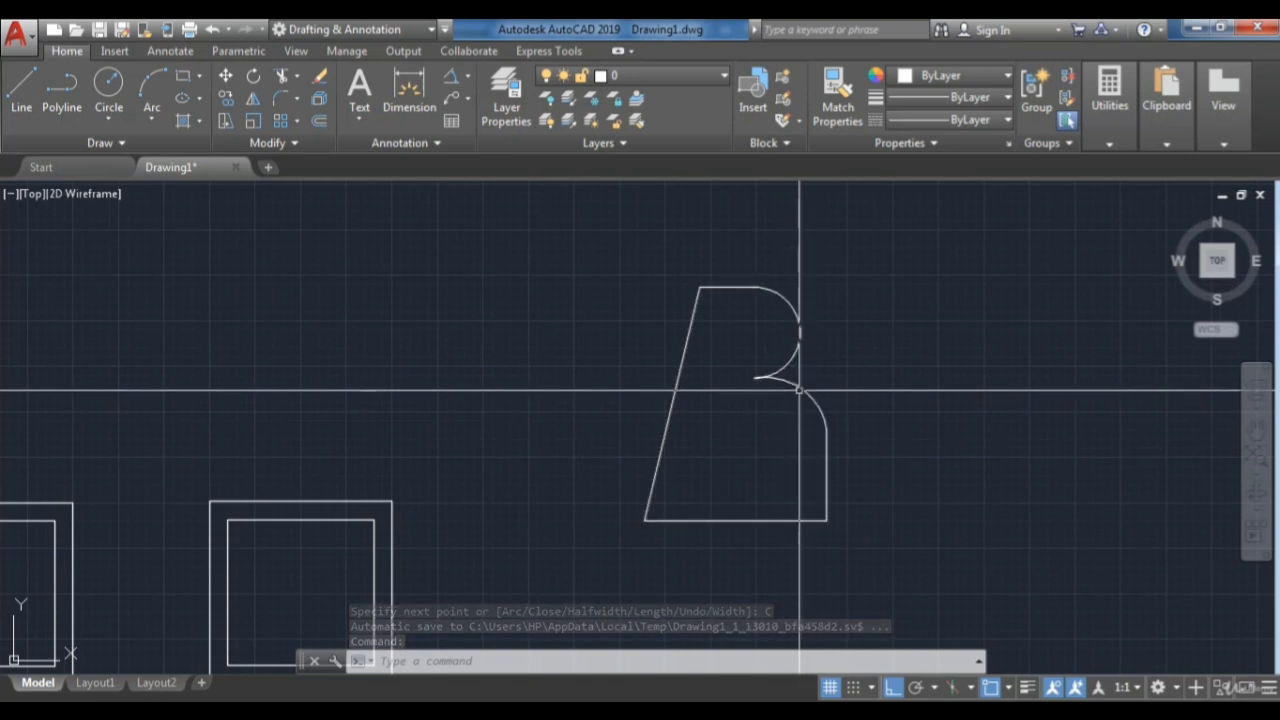
Step: Select the closed line-and-arc polyline to check that it is one object, then clear the selection
mouse_move(796, 387)
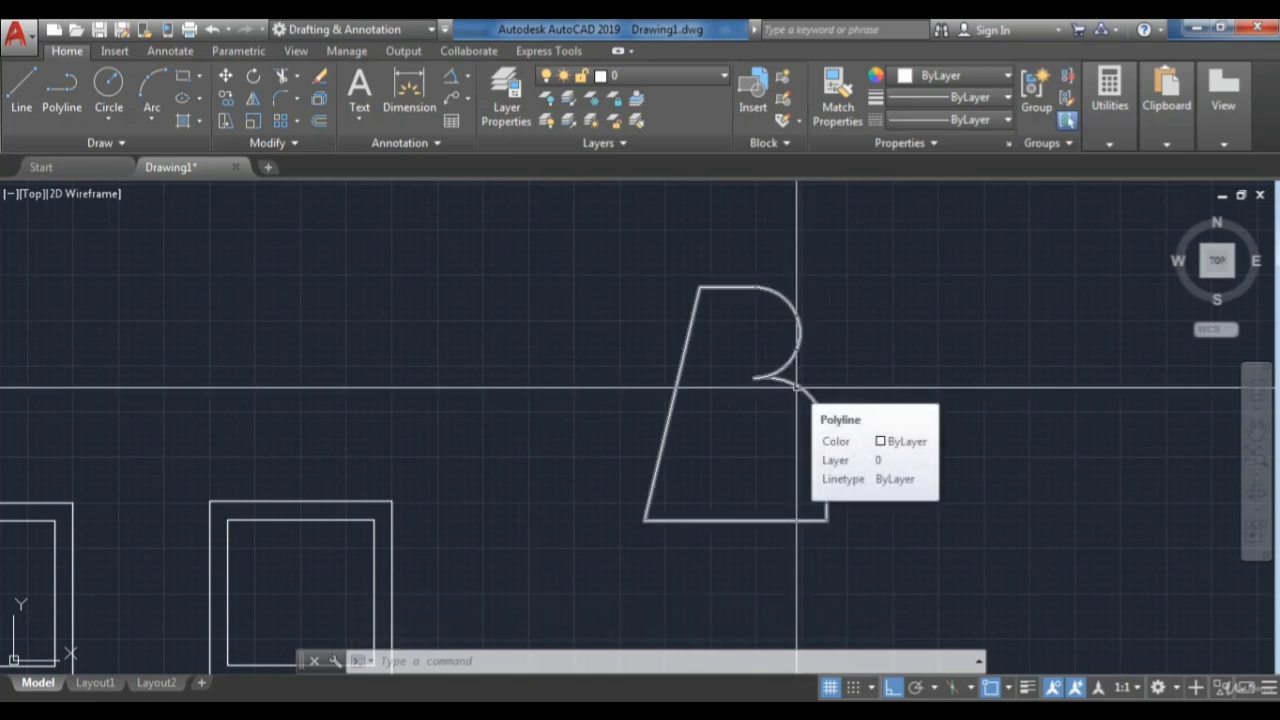
left_click(796, 387)
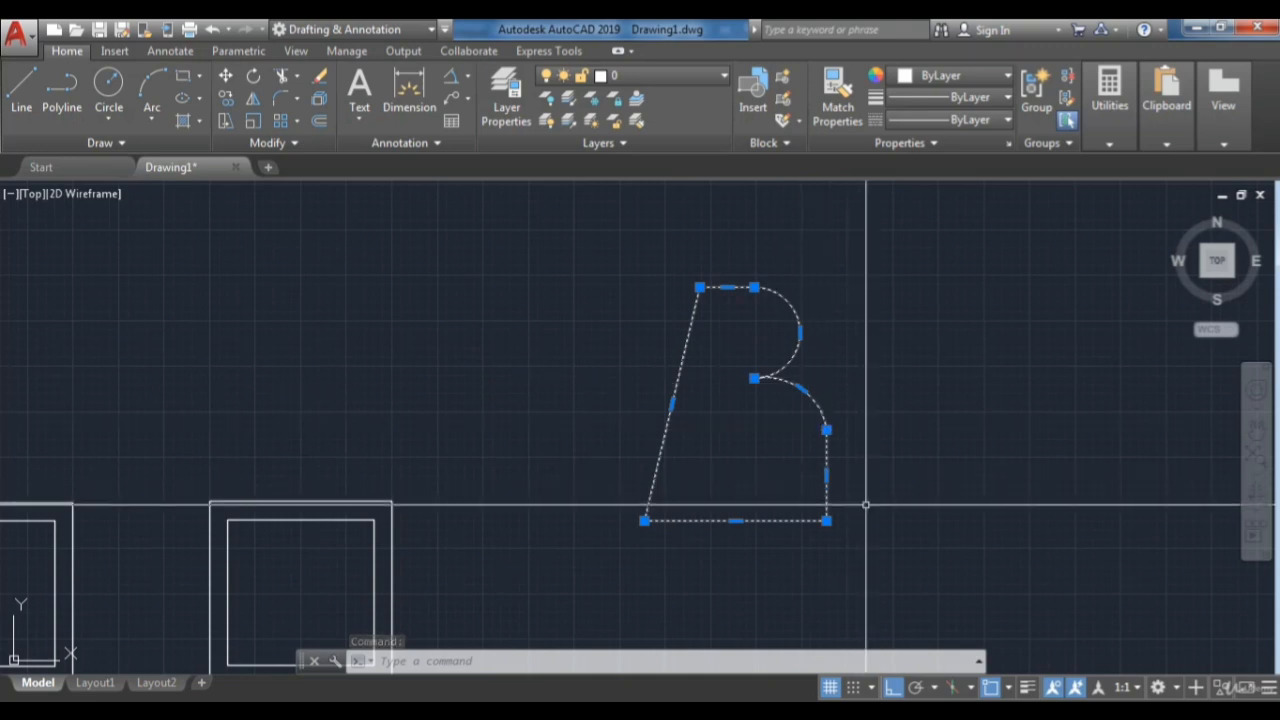
key("Escape")
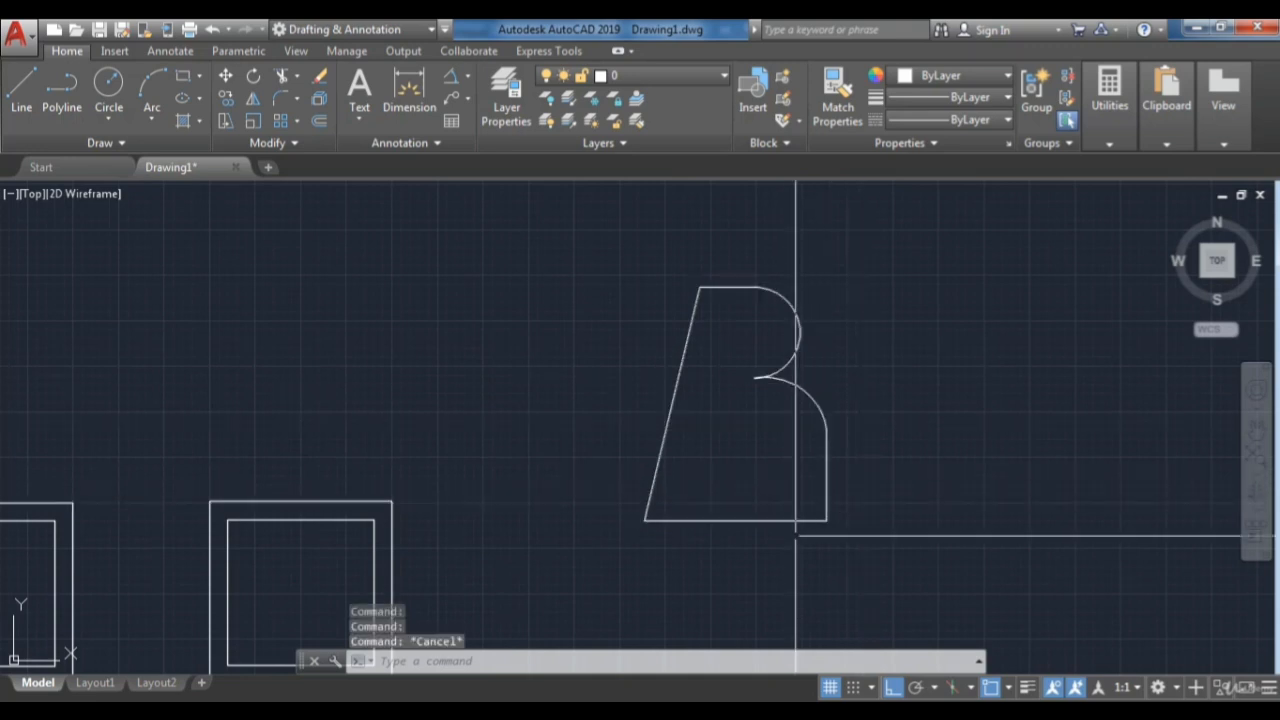